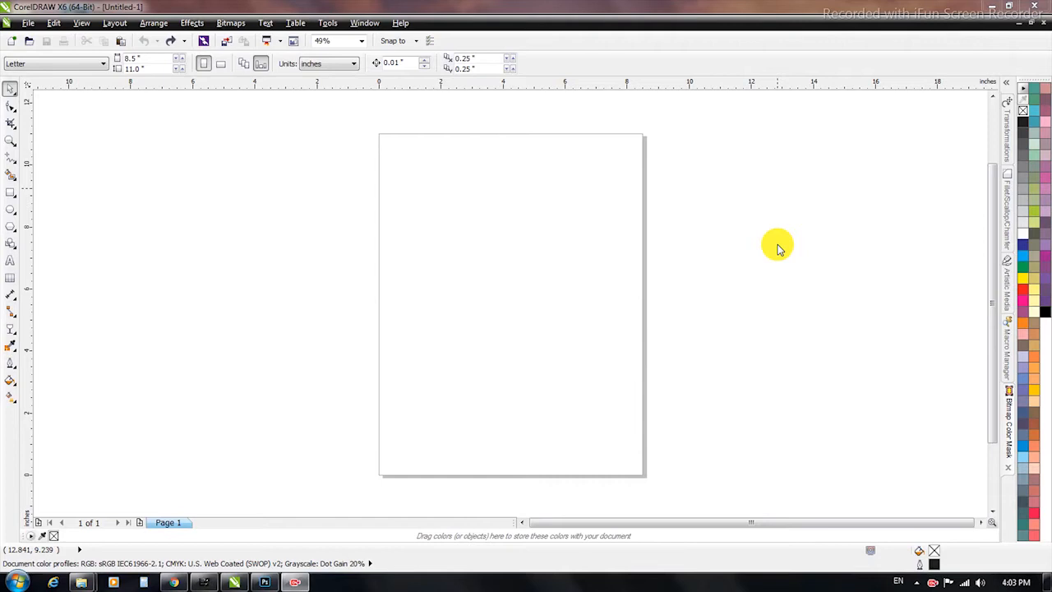
- Switch the document units to pixels so the Letter page reads 2,550 × 3,300 px
click(516, 268)
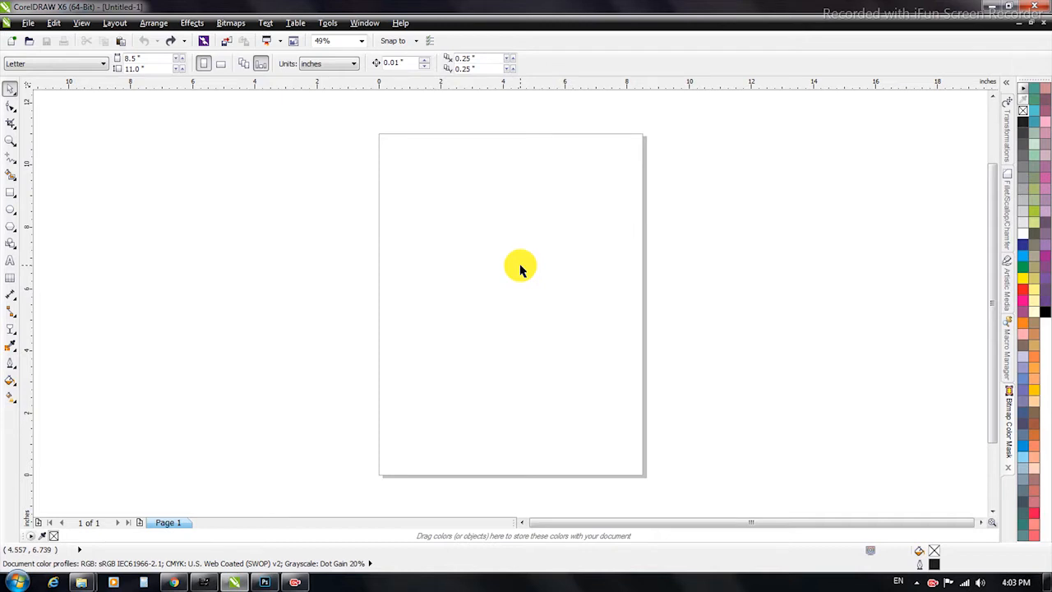
click(485, 314)
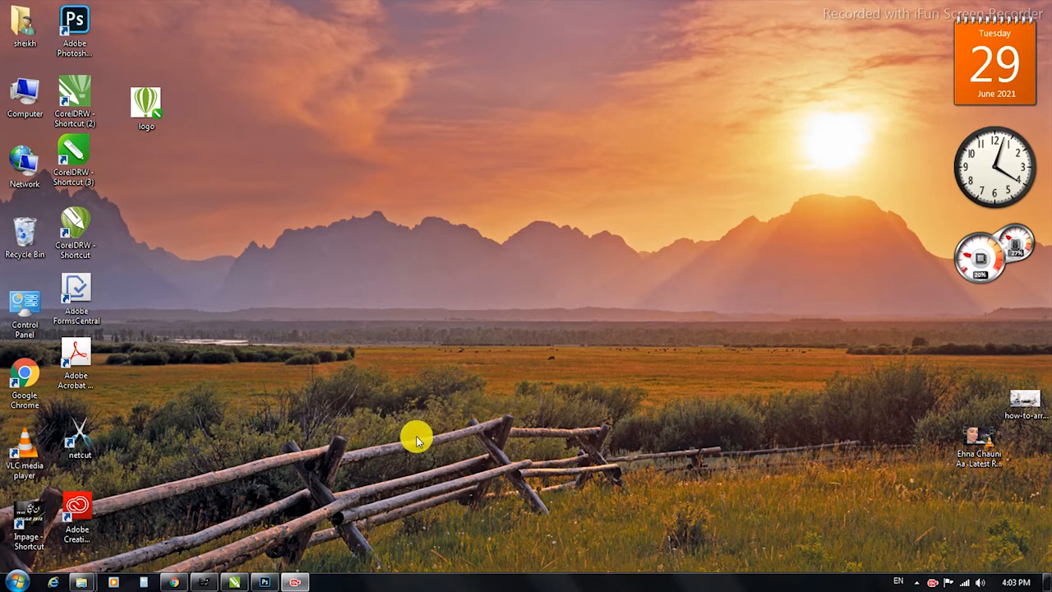
click(239, 582)
click(503, 337)
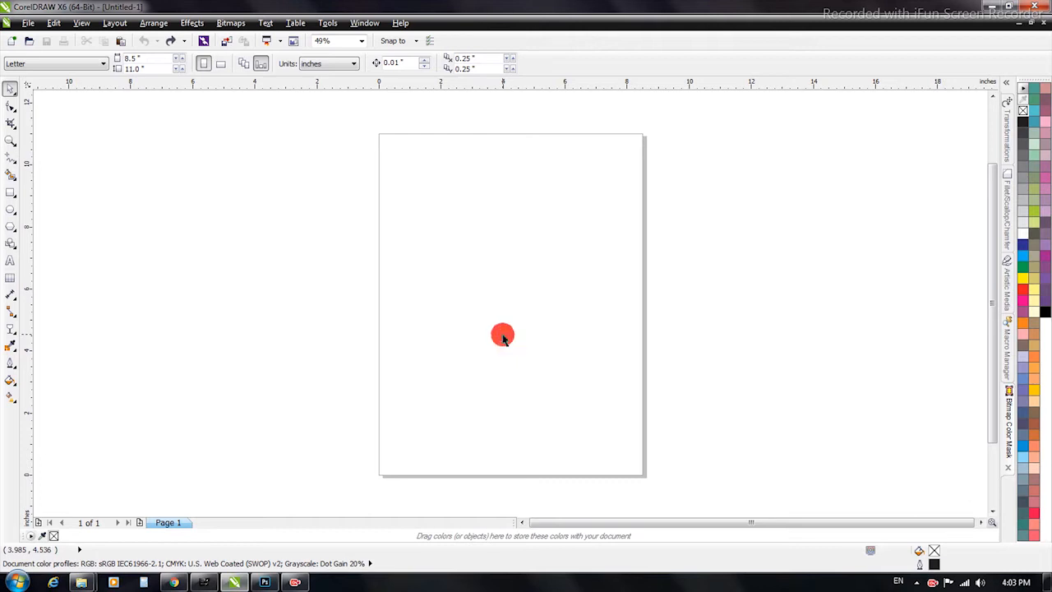
click(325, 67)
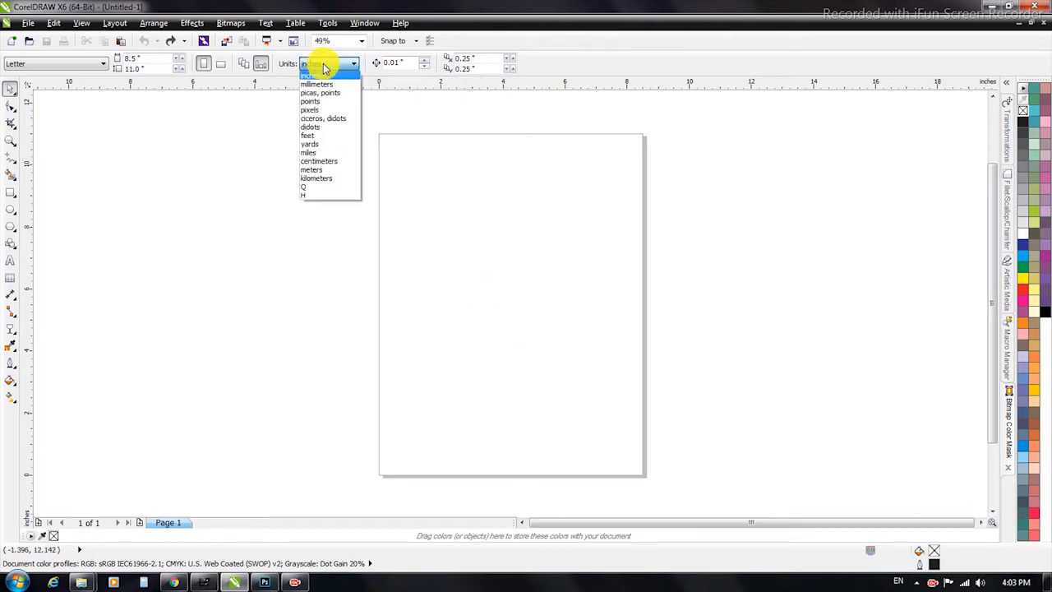
click(322, 113)
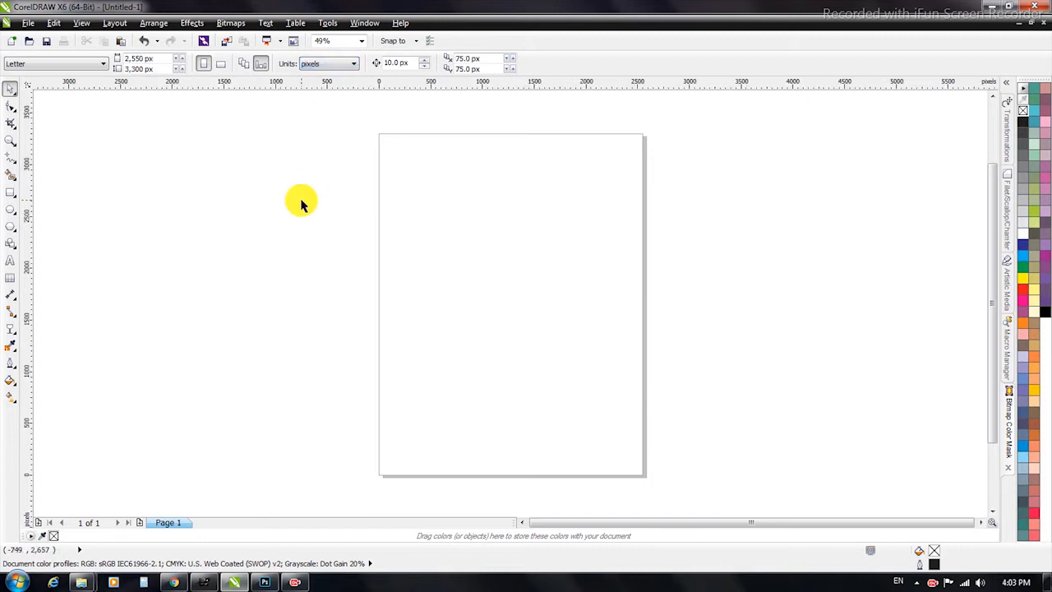
- Draw a rectangle on the page and size it to 862 × 223 px
click(11, 195)
drag(415, 239, 613, 316)
click(10, 90)
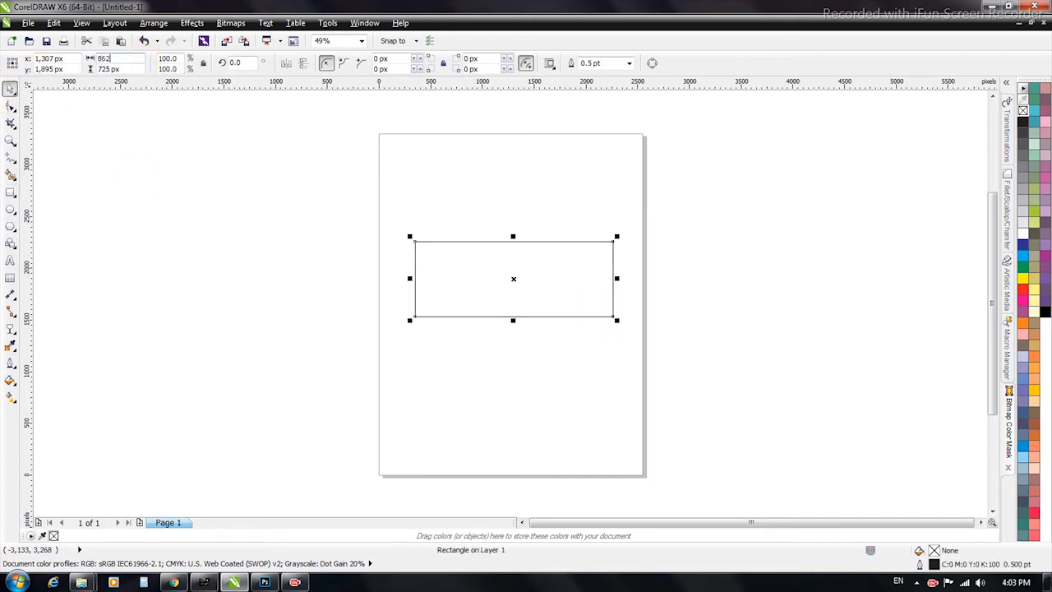
click(121, 72)
click(18, 71)
- Centre the rectangle on the page and zoom in on it at 250%
key(p)
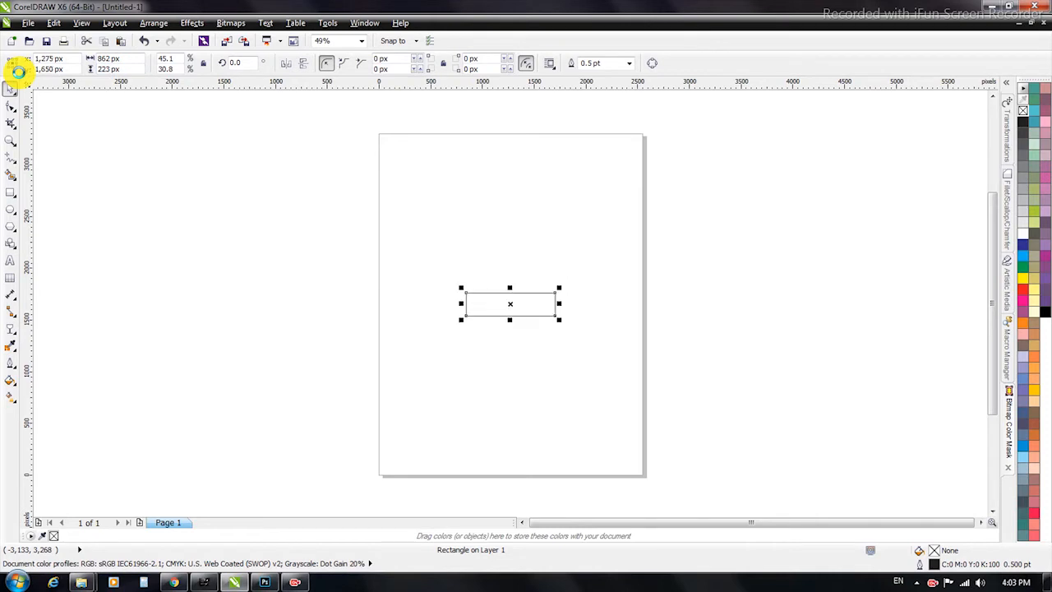
key(shift+F2)
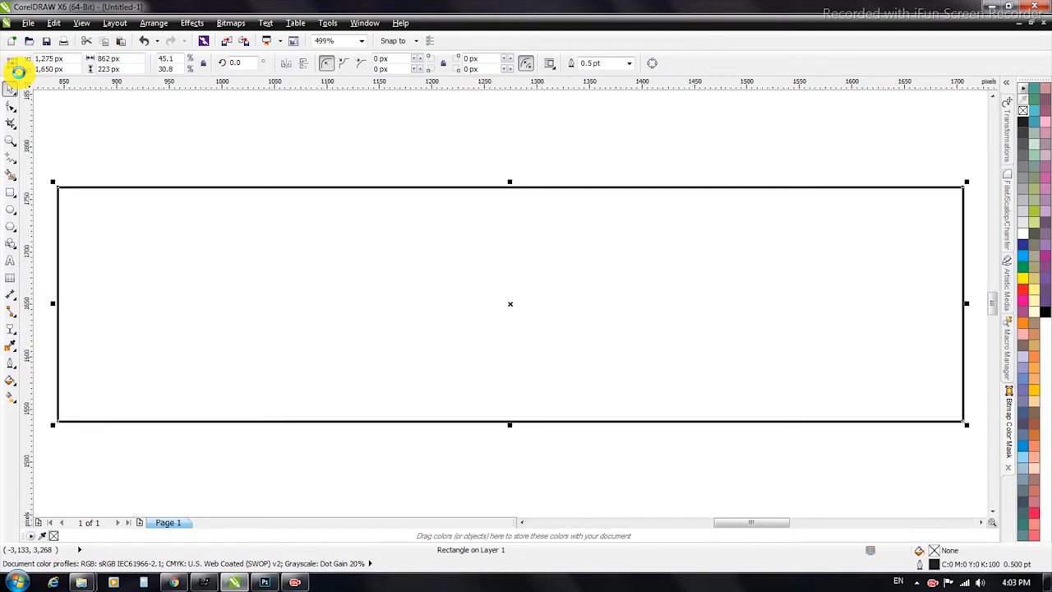
key(F3)
click(154, 240)
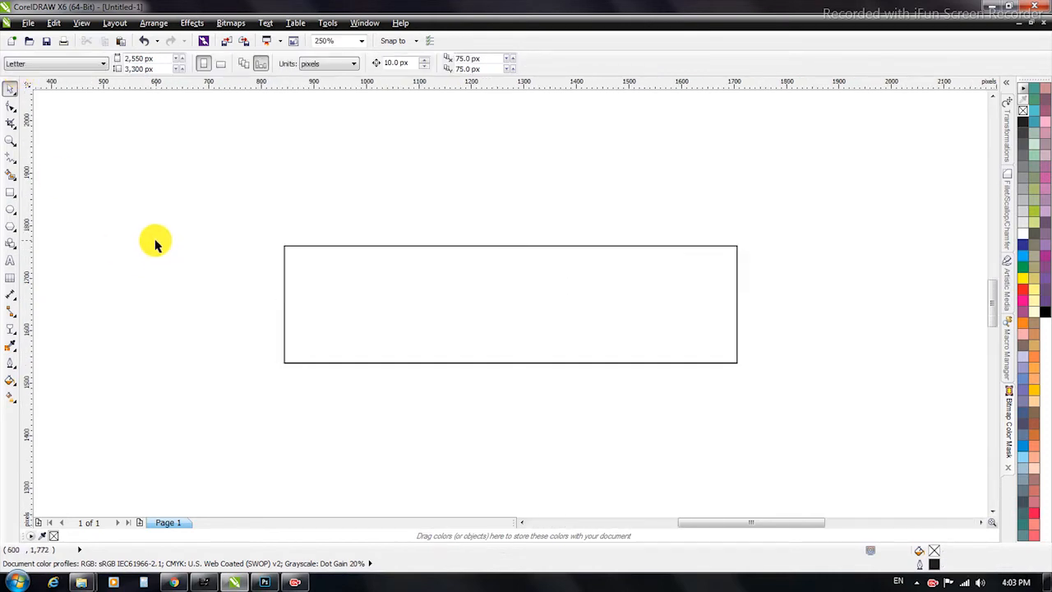
- Copy the green balloon logo file from the desktop and paste it onto the canvas
click(235, 582)
right_click(146, 105)
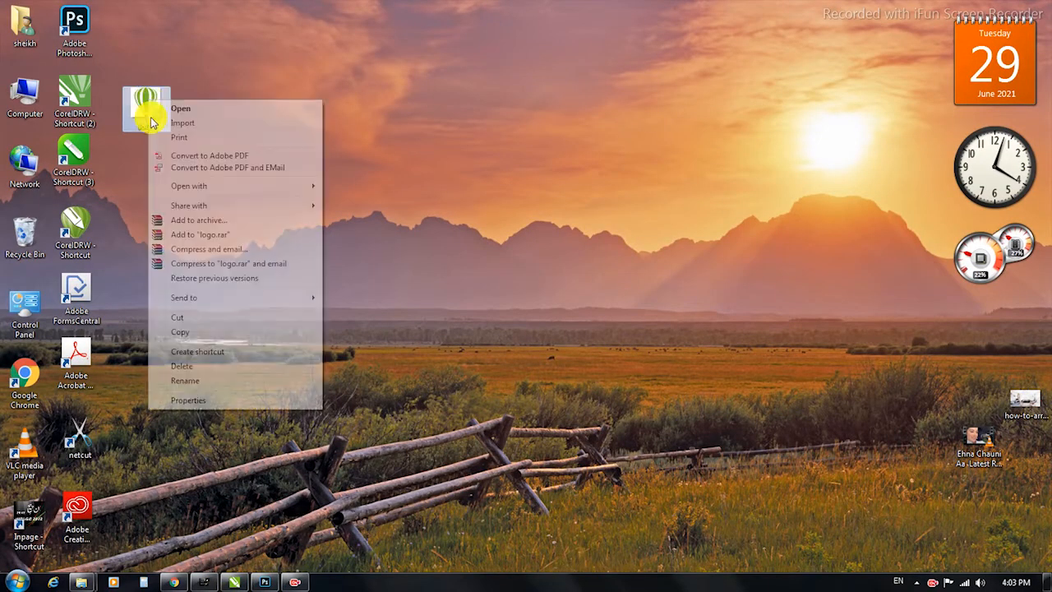
click(191, 332)
click(235, 581)
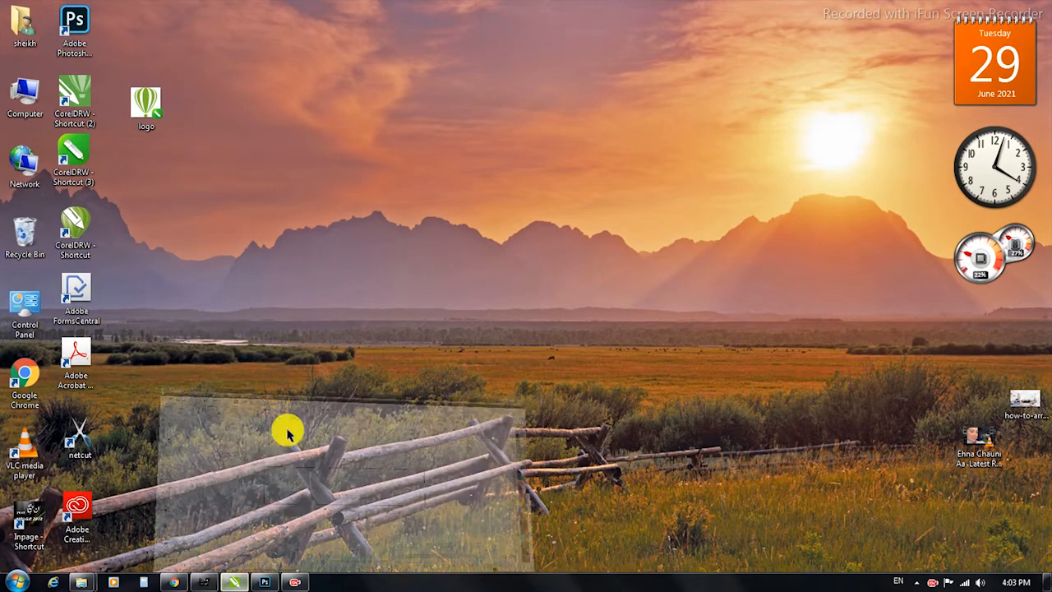
right_click(257, 227)
click(291, 311)
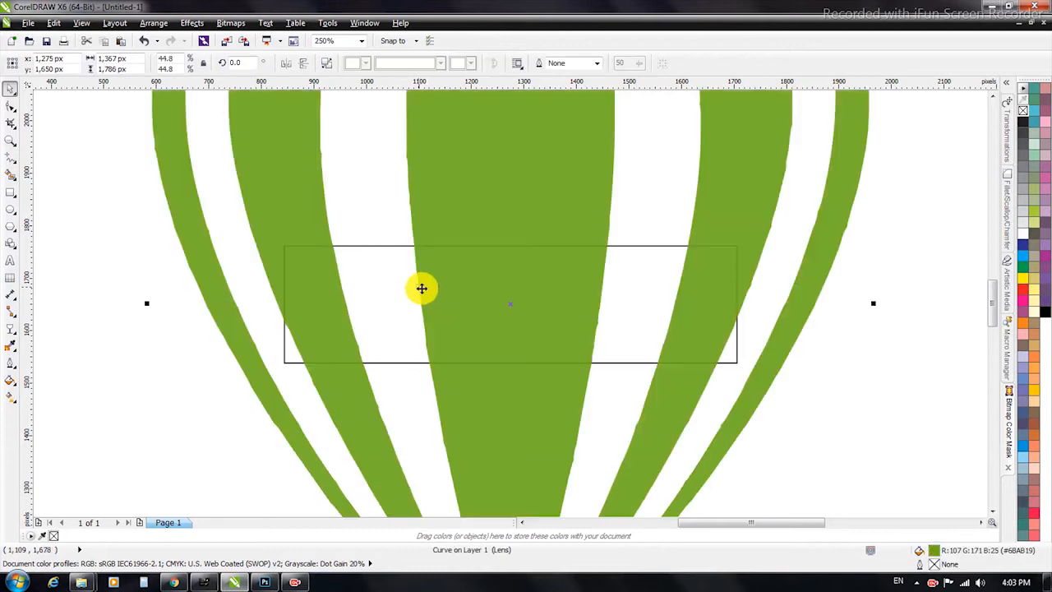
- Scale the logo down to about 212 × 276 px over the rectangle
click(112, 69)
key(Return)
drag(517, 300, 612, 223)
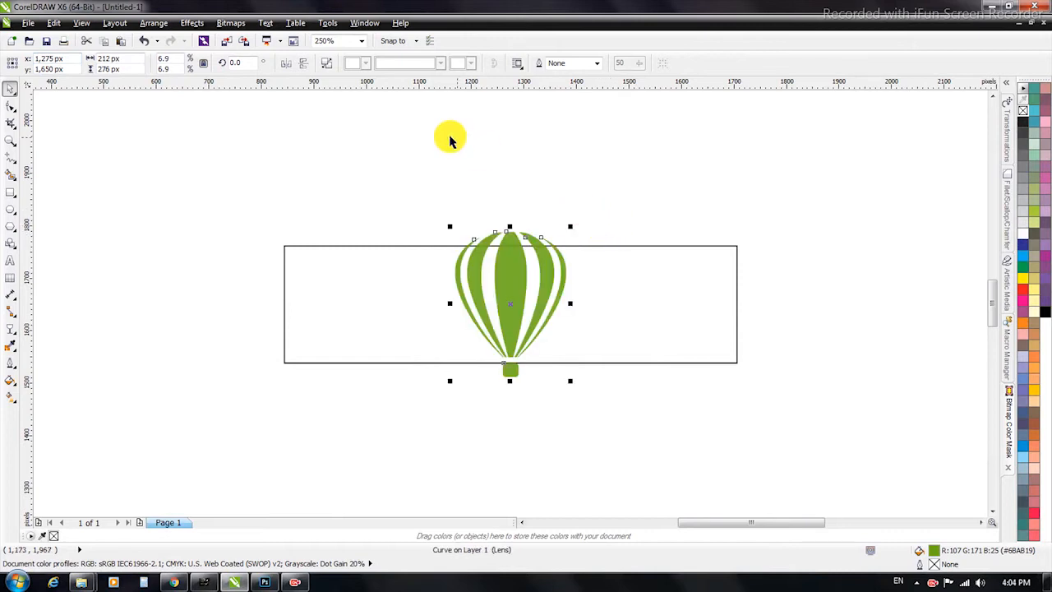
- Break the balloon apart and centre its right green strip vertically on the rectangle
click(326, 65)
drag(333, 129, 531, 406)
drag(505, 290, 196, 290)
drag(466, 197, 612, 394)
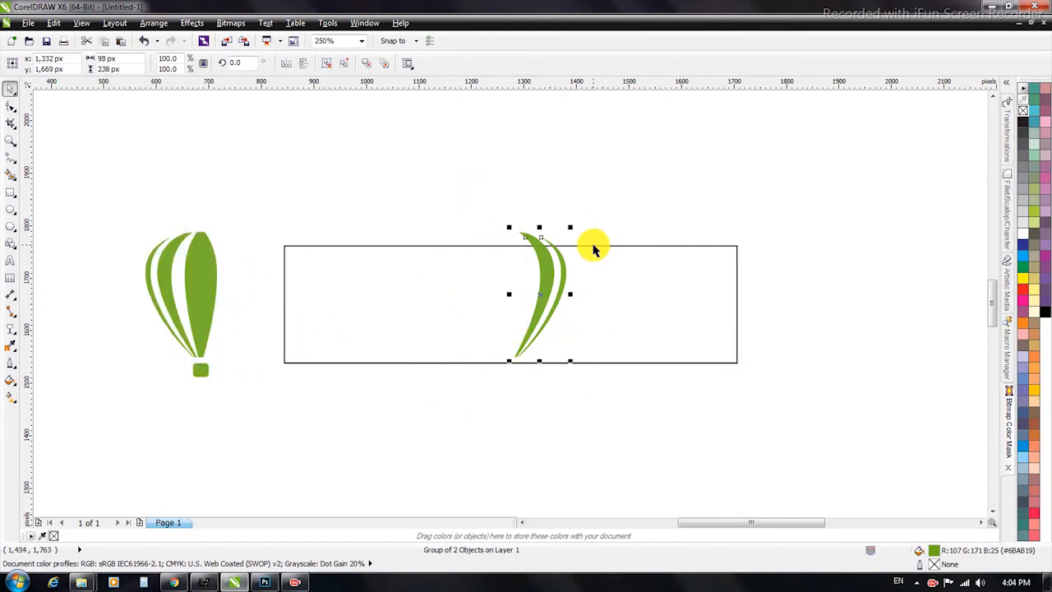
shift+click(593, 245)
key(c)
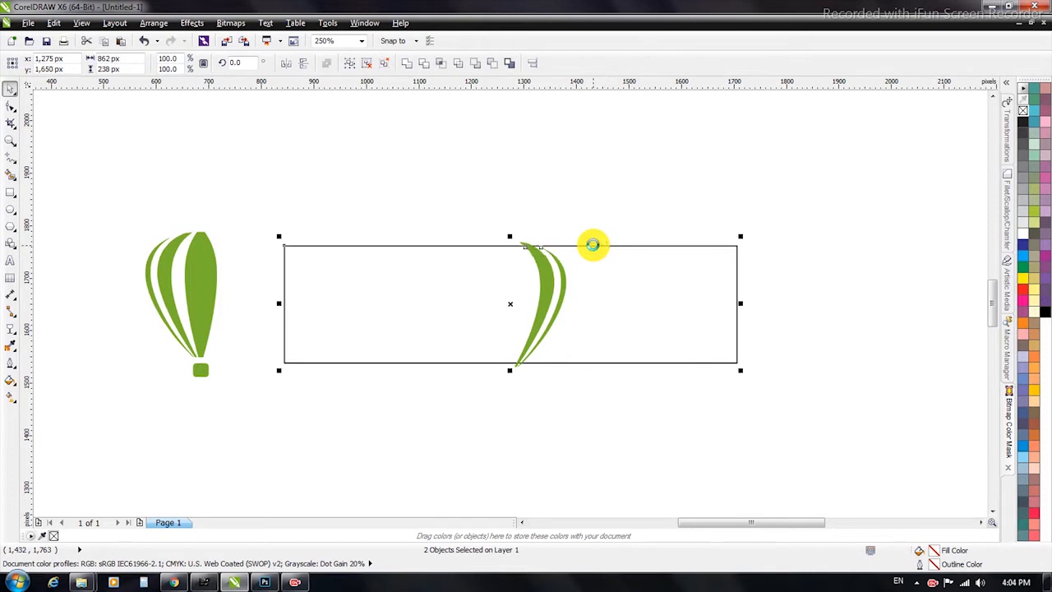
shift+click(596, 242)
- Delete the leftover balloon pieces, shift the strip left and enlarge it to about 115%
drag(134, 225, 310, 446)
key(Delete)
drag(539, 283, 458, 283)
drag(489, 236, 494, 227)
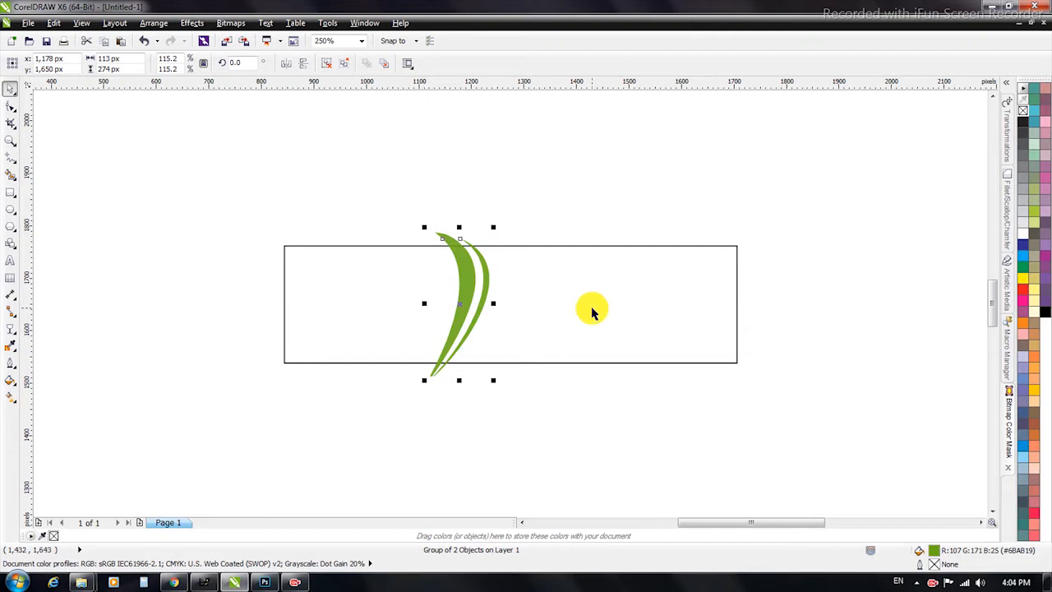
- Trim the rectangle with the green strip, then delete the strip
drag(371, 175, 558, 409)
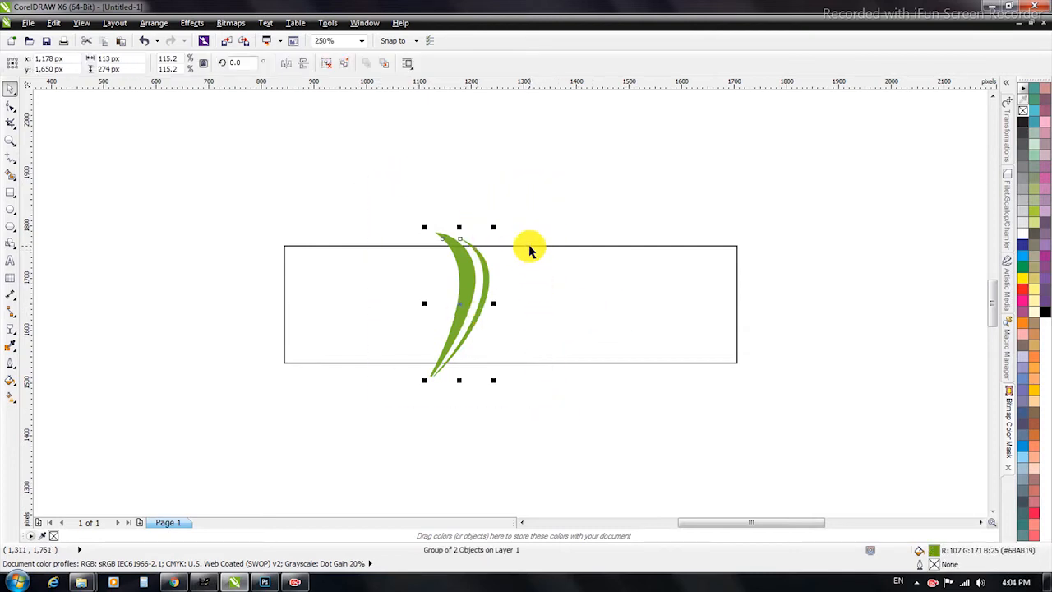
shift+click(531, 245)
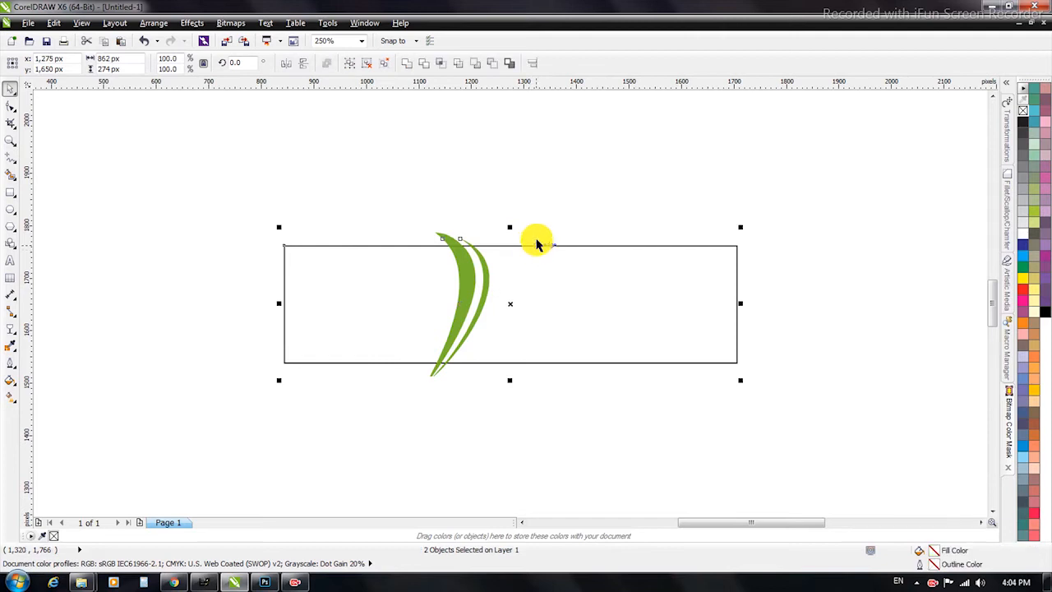
click(424, 72)
click(463, 276)
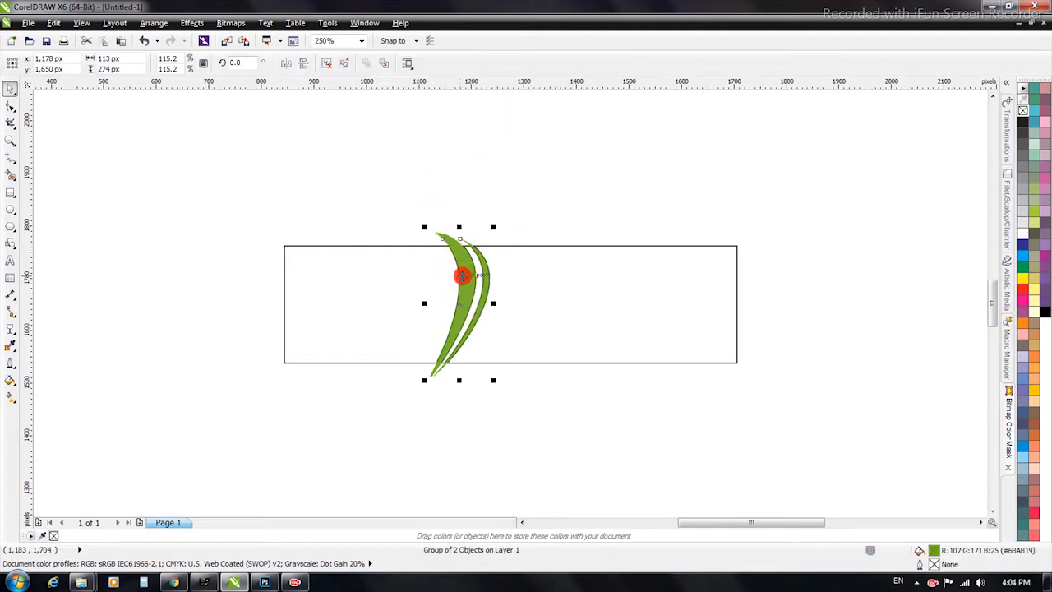
key(Delete)
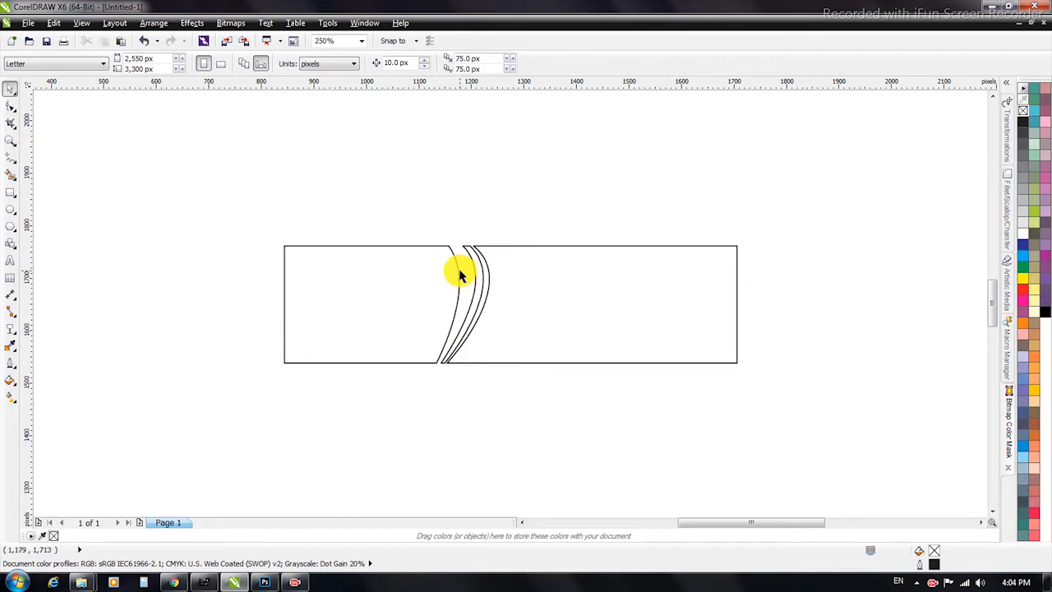
- Break the trimmed rectangle apart into separate pieces
click(459, 275)
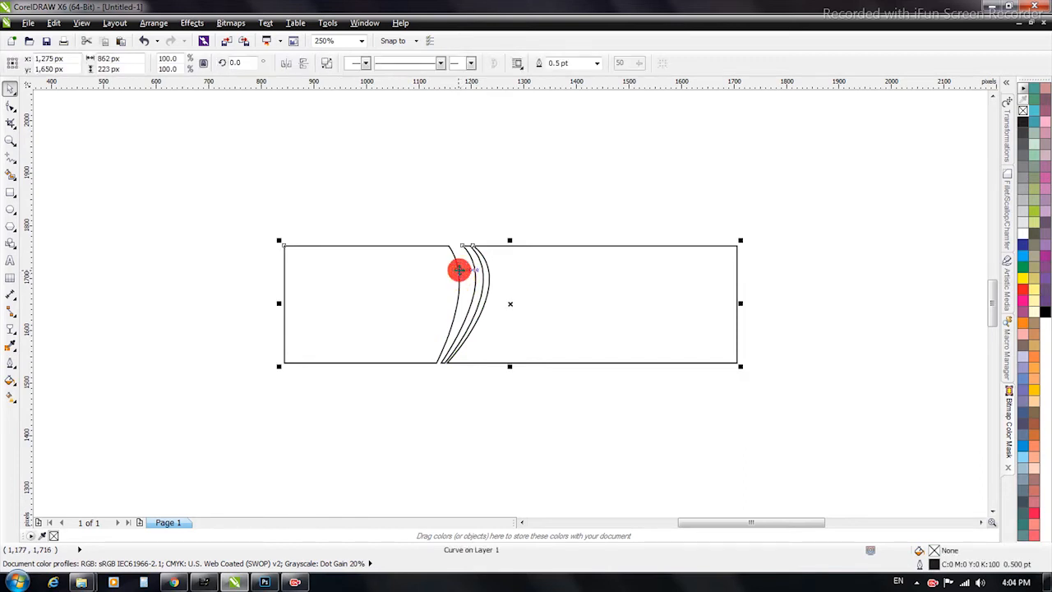
click(329, 68)
drag(188, 200, 473, 432)
click(453, 471)
- Paste the balloon logo from the desktop again and place it left of the banner
click(236, 582)
right_click(153, 105)
click(222, 337)
click(247, 582)
right_click(458, 440)
click(497, 370)
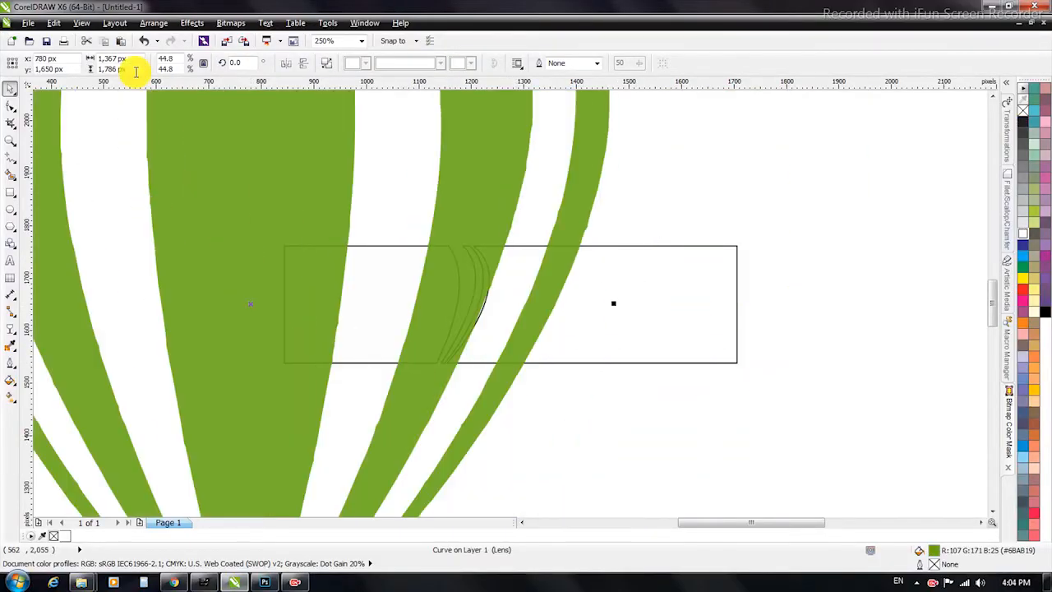
key(ctrl+z)
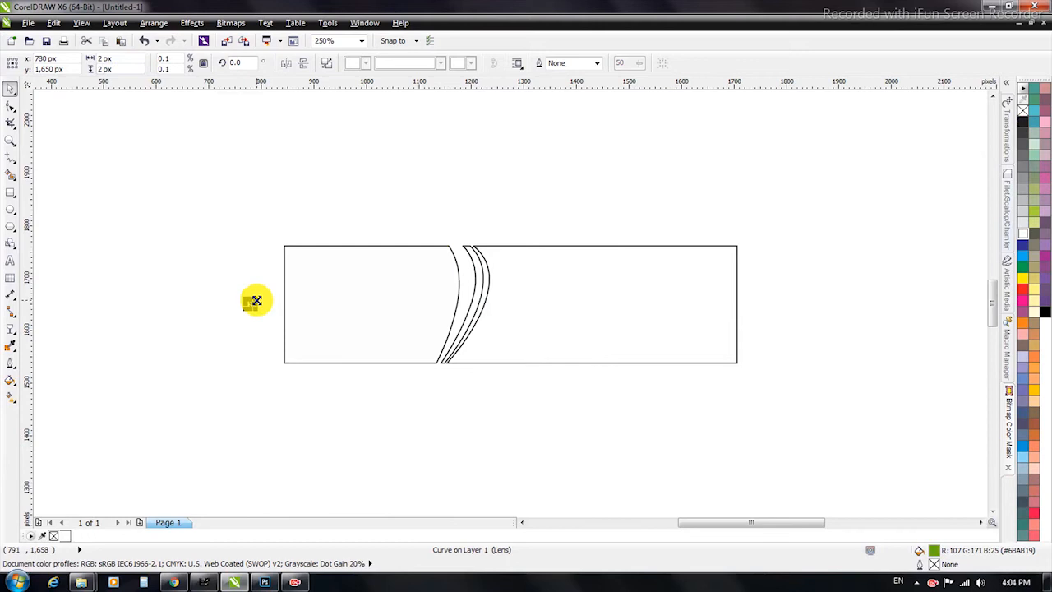
drag(257, 301, 270, 277)
click(558, 244)
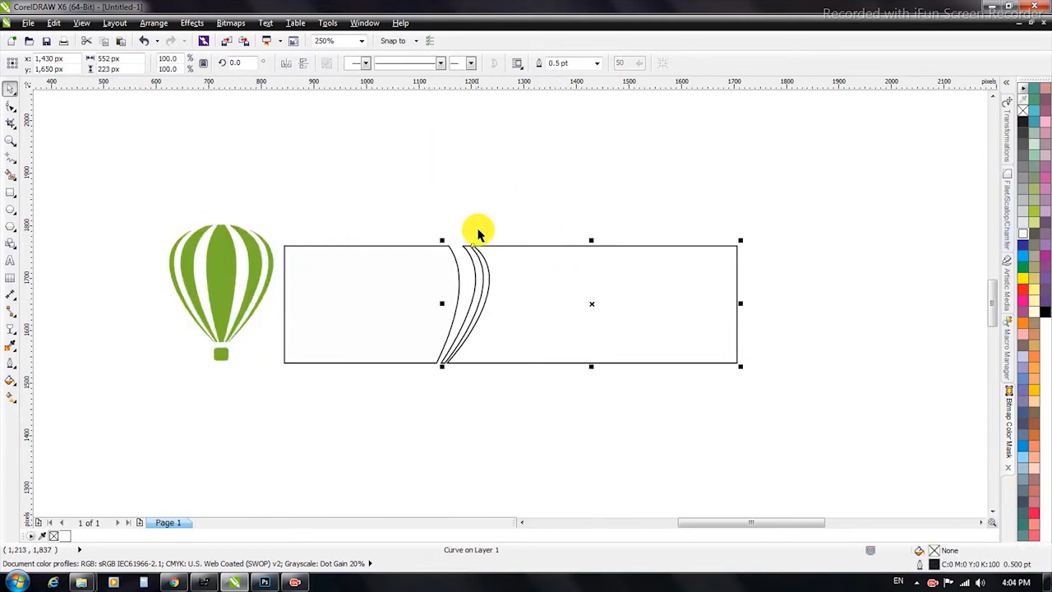
- Copy the balloon's green fill onto the banner's right section
key(ctrl+shift+a)
click(534, 311)
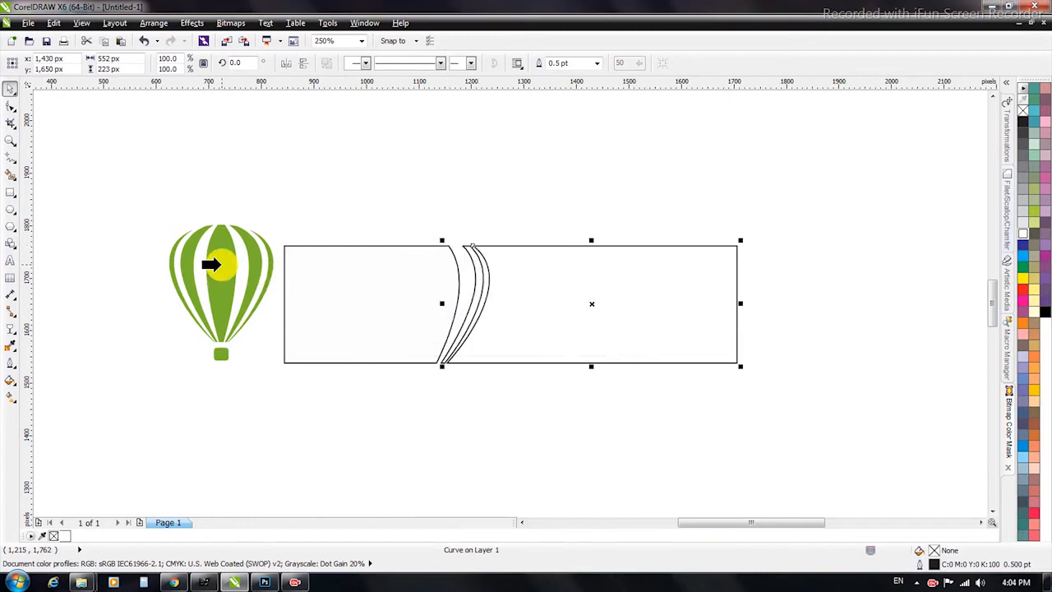
click(214, 264)
click(302, 216)
drag(267, 211, 774, 403)
- Shrink the balloon logo and position it inside the white banner area
click(225, 278)
drag(276, 221, 251, 259)
drag(215, 279, 312, 275)
drag(346, 322, 336, 318)
scroll(523, 414, up, 1)
drag(221, 216, 228, 222)
key(Escape)
scroll(277, 193, down, 2)
scroll(535, 305, up, 1)
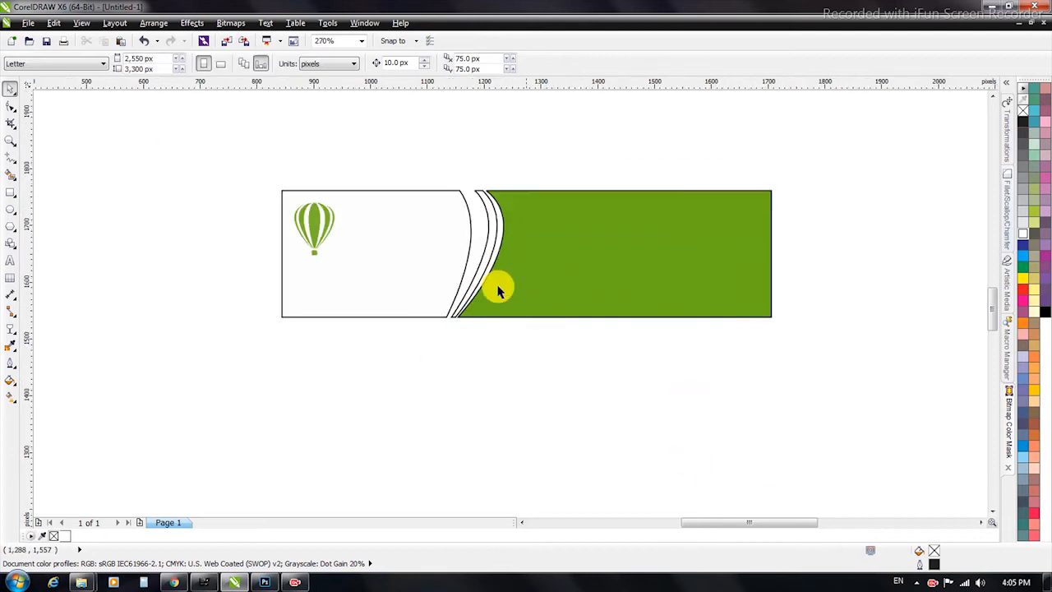
- Draw a 1,266 × 446 px rectangle framing the whole banner
click(8, 194)
drag(158, 138, 876, 384)
drag(517, 134, 517, 125)
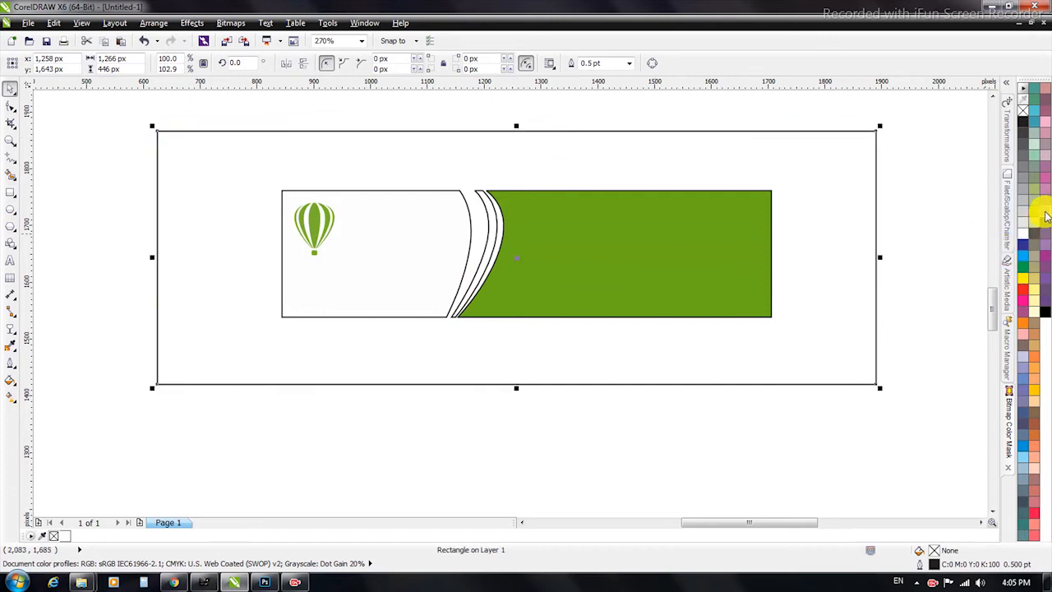
- Fill the framing rectangle lilac and send it behind the banner
click(1046, 215)
key(shift+Page_Down)
click(135, 107)
drag(136, 107, 902, 403)
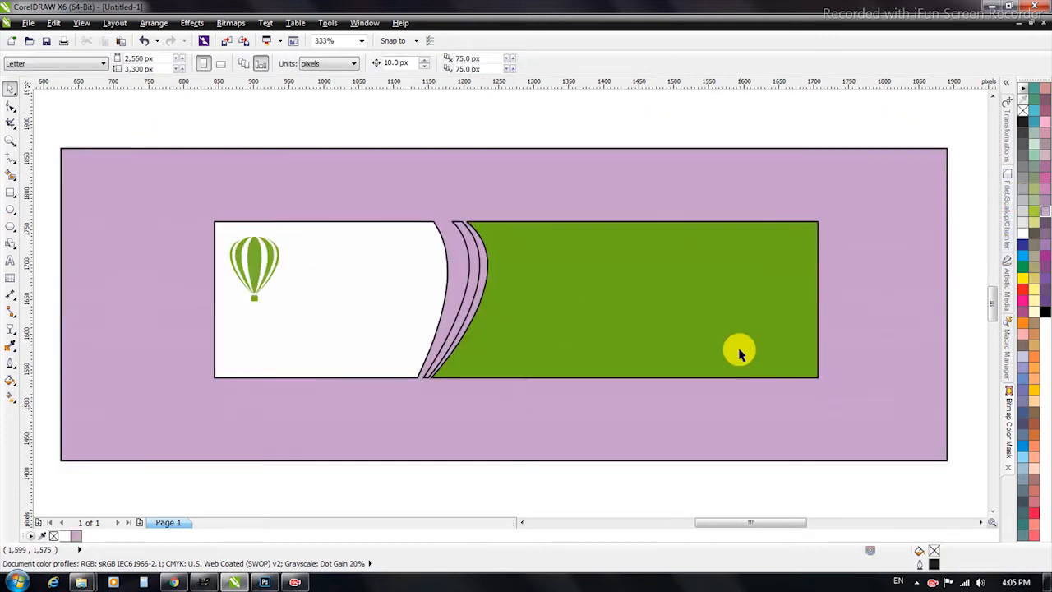
- Copy the green fill from the banner's green section onto the curved strips
click(483, 291)
shift+click(464, 238)
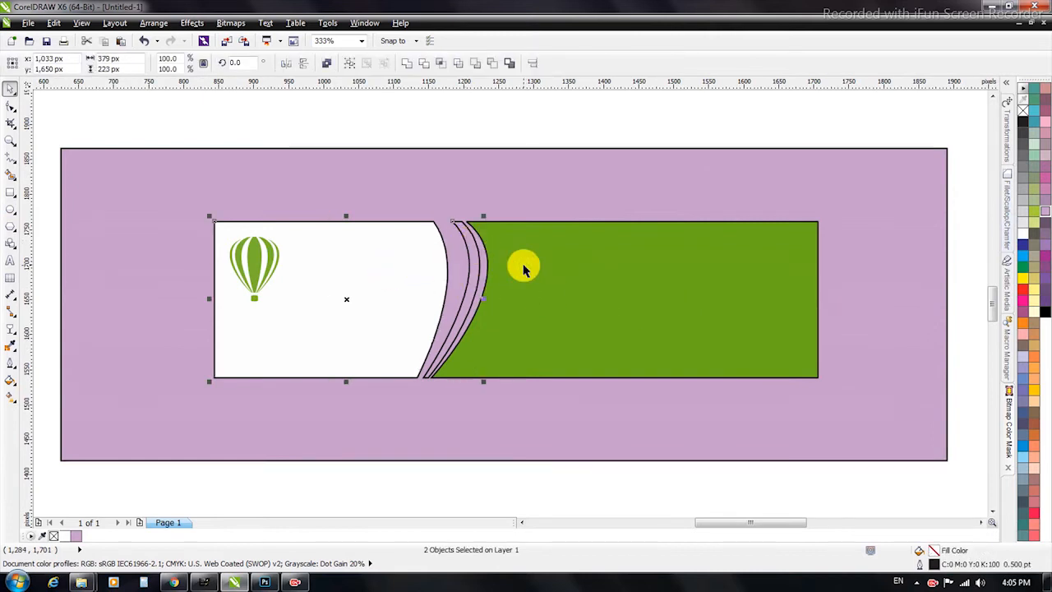
click(481, 245)
click(476, 243)
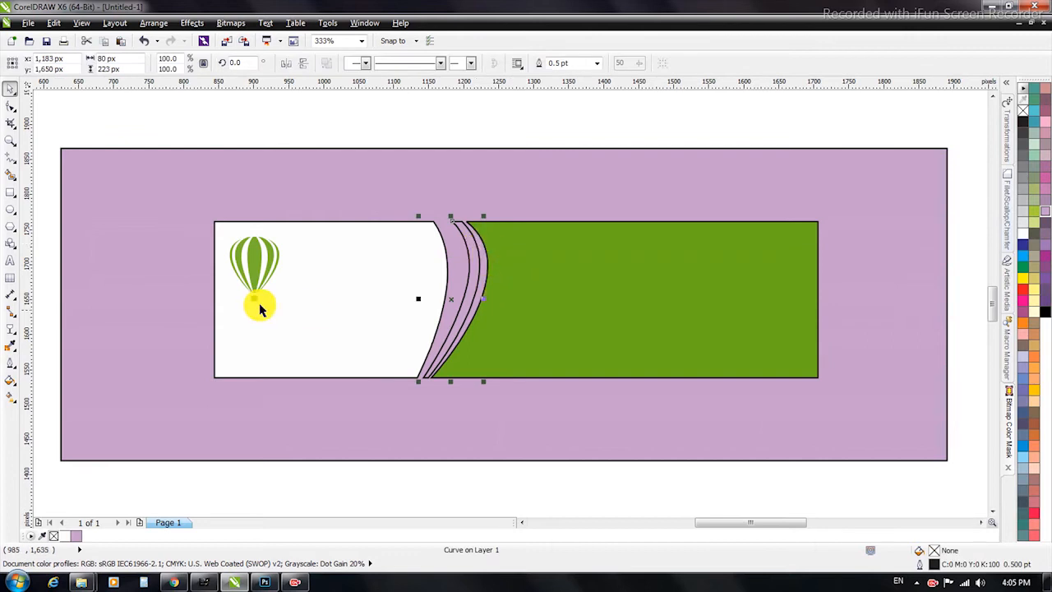
key(ctrl+shift+a)
click(527, 314)
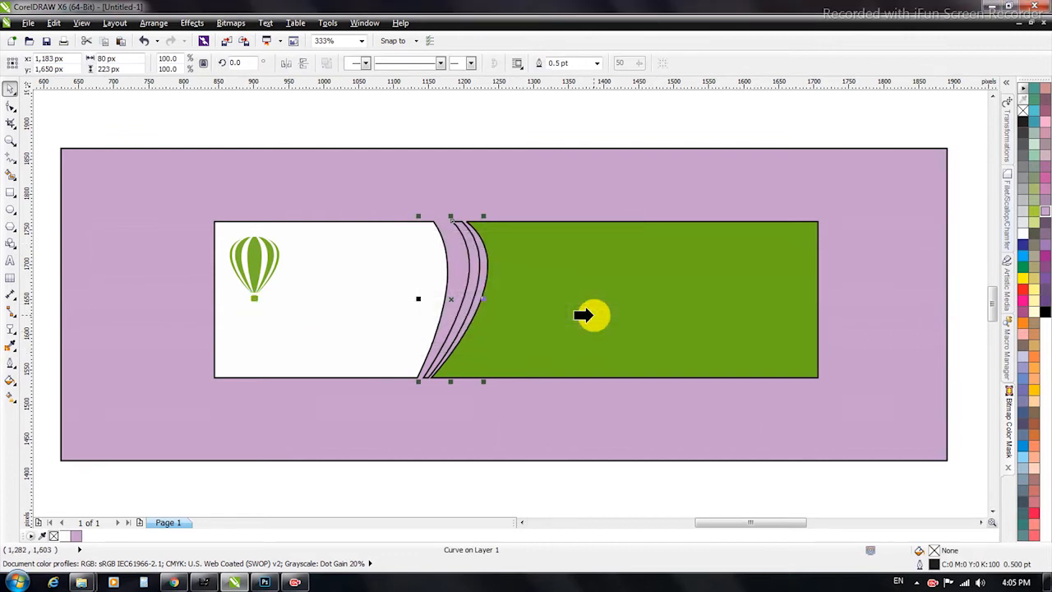
click(583, 312)
- Remove the outlines from all three banner shapes
shift+click(422, 254)
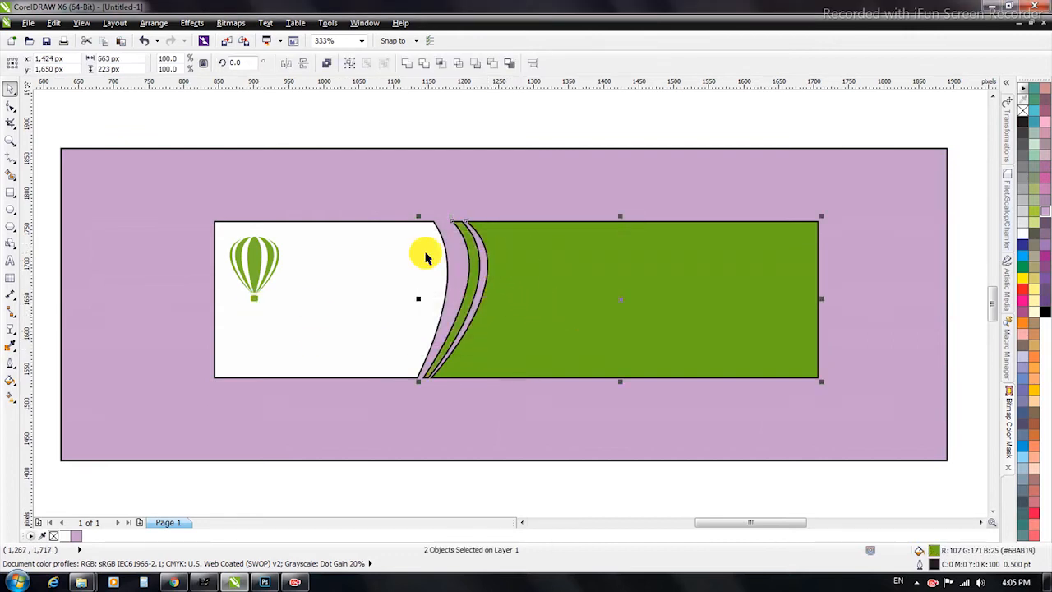
right_click(1023, 110)
key(Escape)
click(604, 179)
click(586, 120)
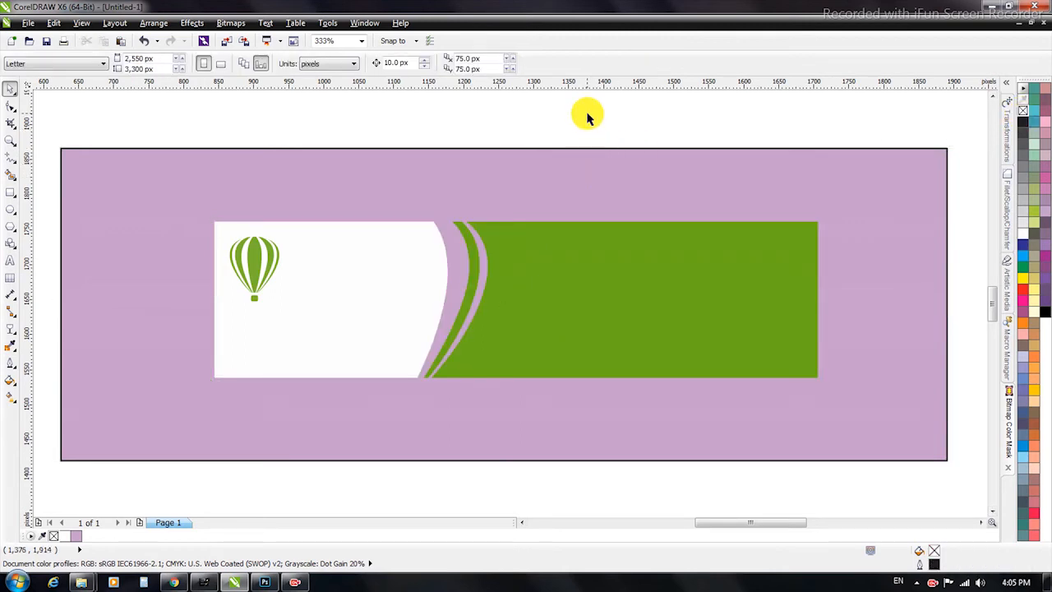
click(10, 259)
click(250, 340)
text(Sheikh Akhtar)
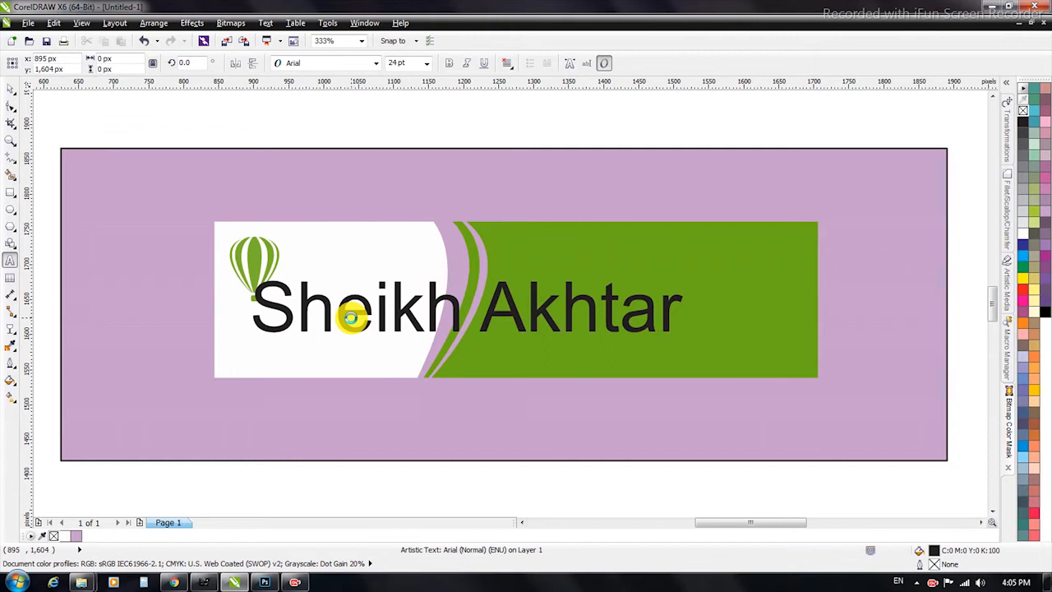
click(321, 64)
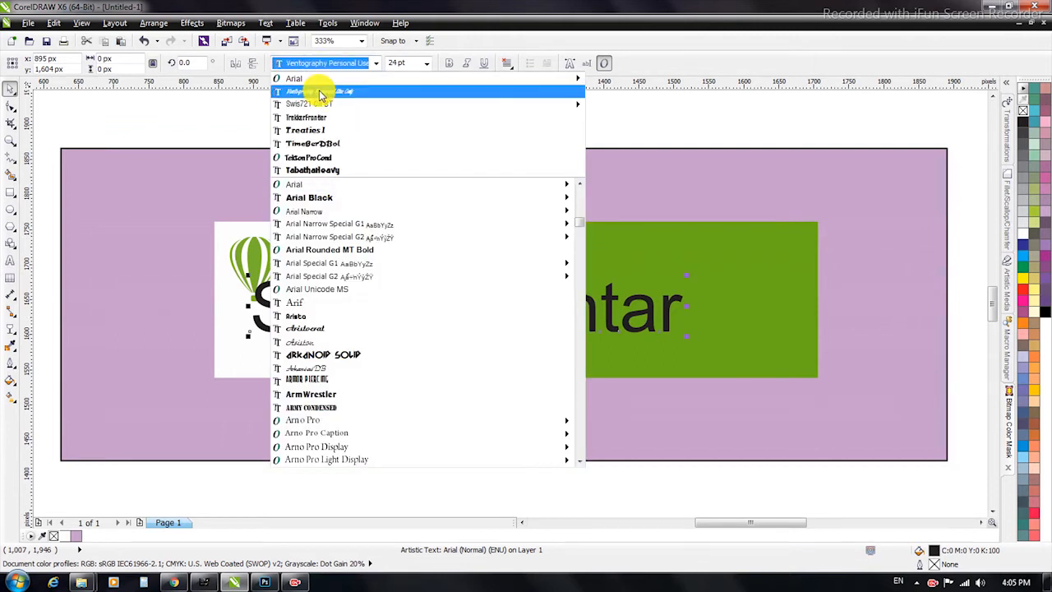
click(318, 91)
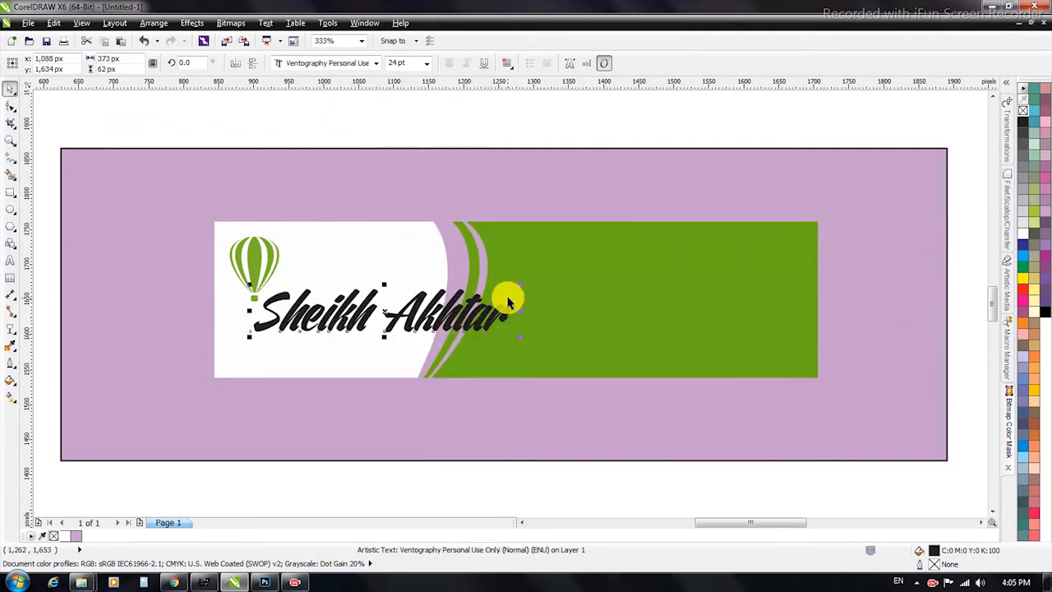
- Scale the name and place it on the lower white panel beneath the balloon
drag(484, 282, 392, 298)
drag(329, 339, 312, 368)
drag(370, 336, 415, 327)
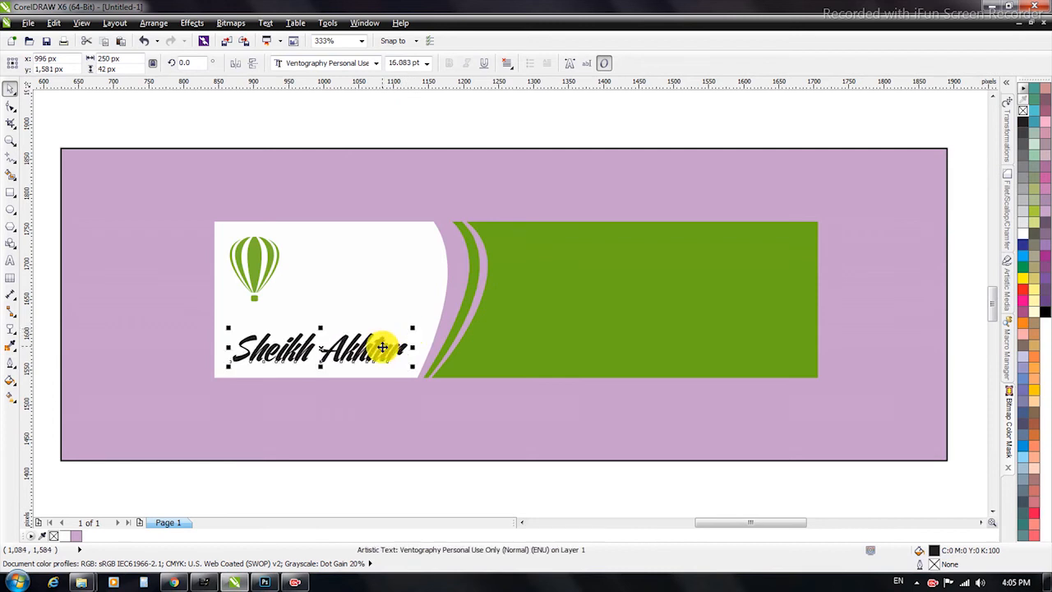
click(381, 347)
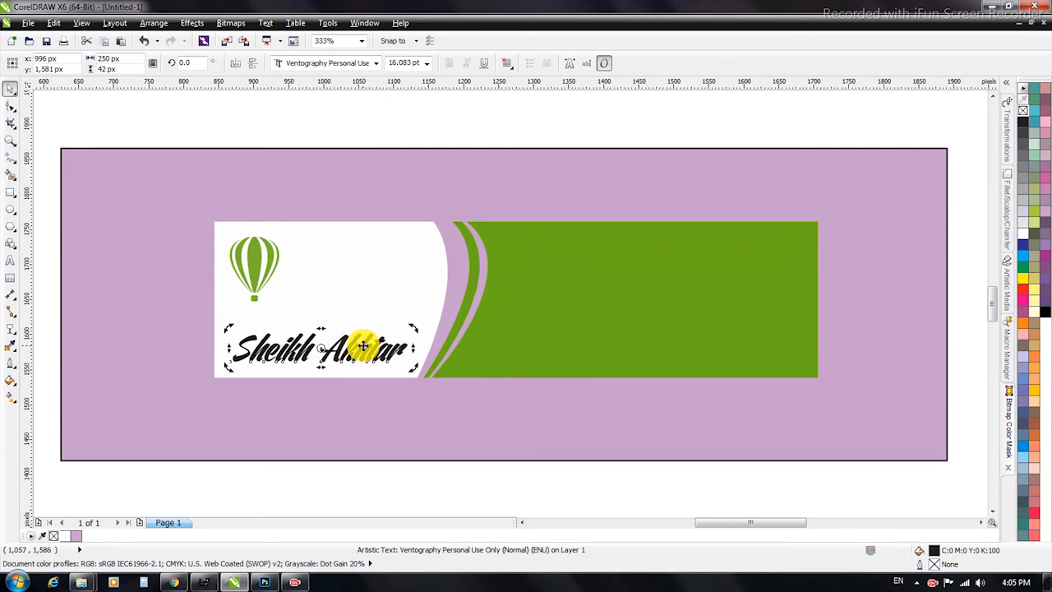
- Copy the green fill onto the 'Sheikh Akhtar' text
key(ctrl+shift+a)
click(538, 313)
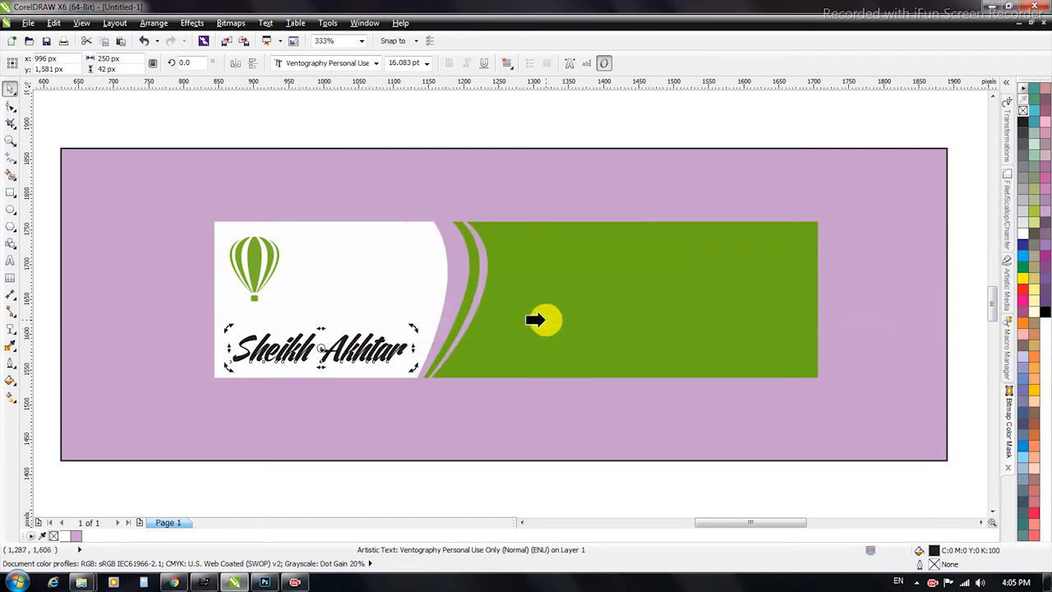
click(401, 348)
key(Escape)
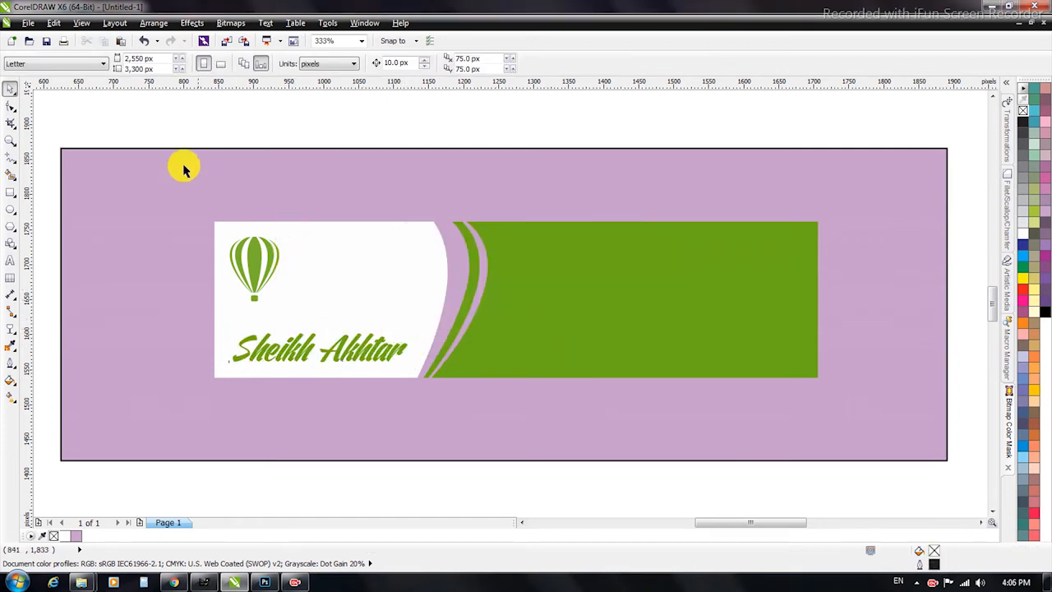
- Type the 'X7' label as a new text object
click(10, 260)
click(152, 252)
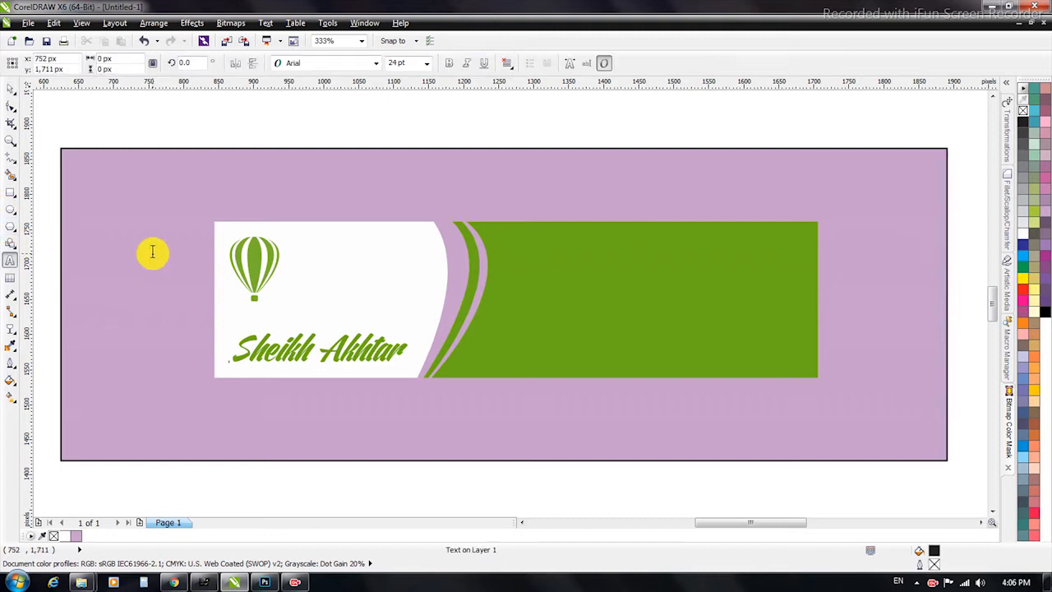
text(S)
key(BackSpace)
text(X)
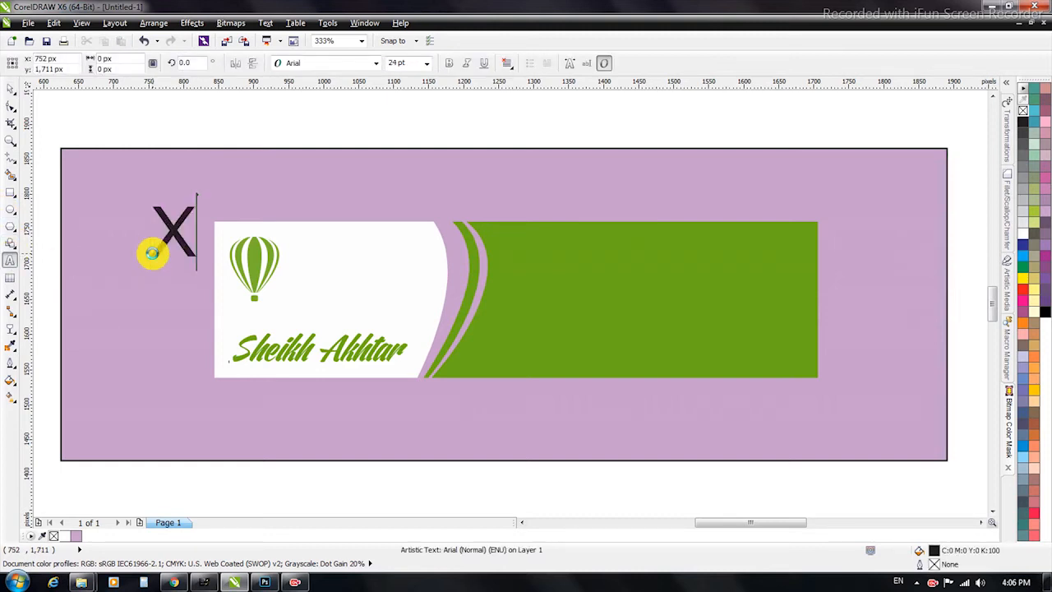
key(ctrl+space)
- Shrink the X7 label, move it to the white panel's upper right and colour it grey
drag(141, 261, 259, 241)
drag(324, 241, 373, 269)
click(1024, 190)
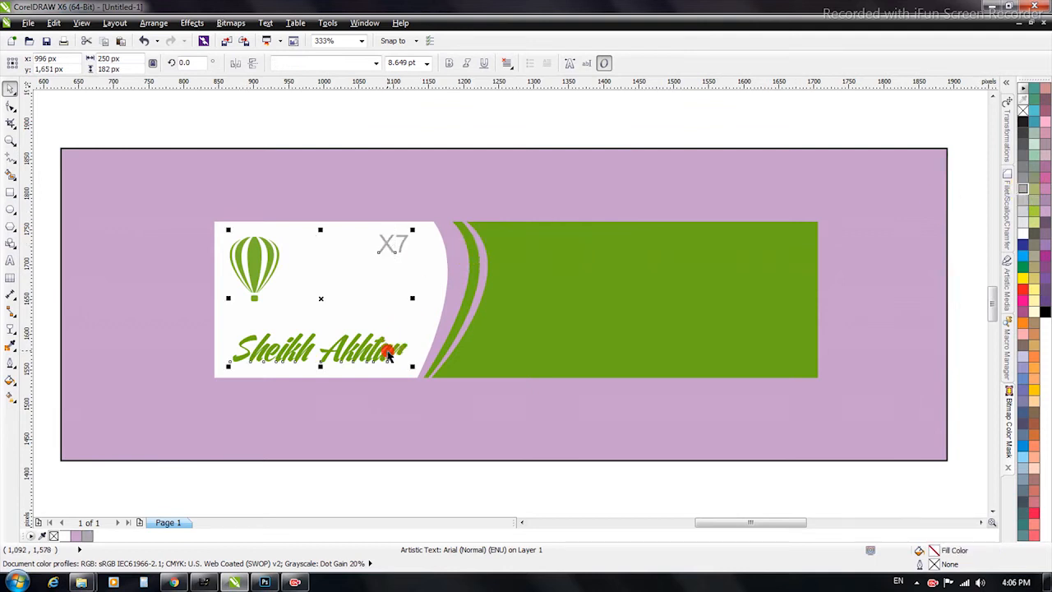
key(Escape)
- Group all six banner objects together with Ctrl+G
drag(166, 110, 821, 429)
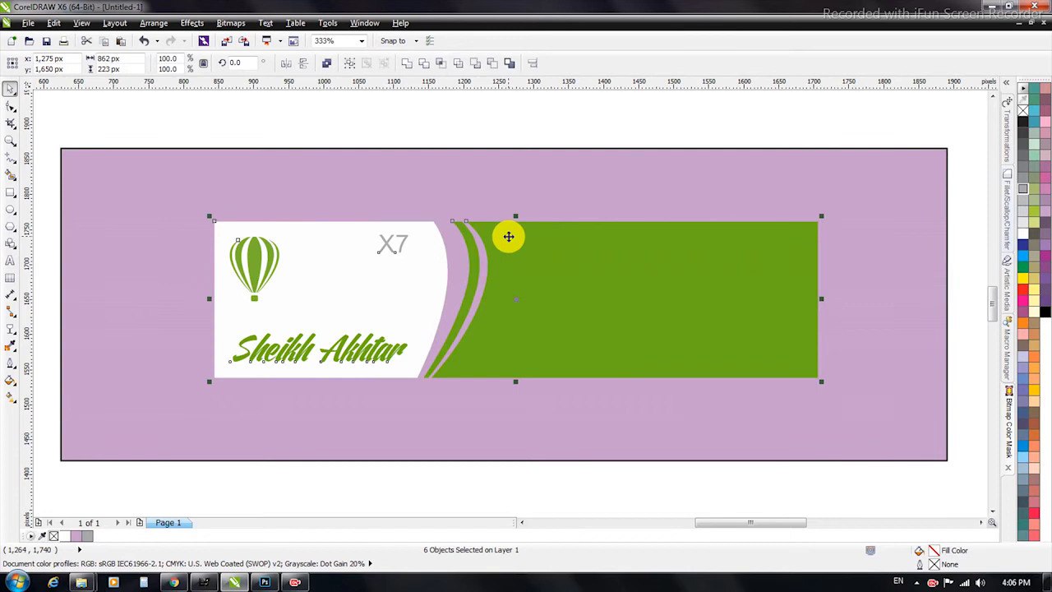
key(ctrl+g)
click(455, 133)
click(398, 261)
click(412, 124)
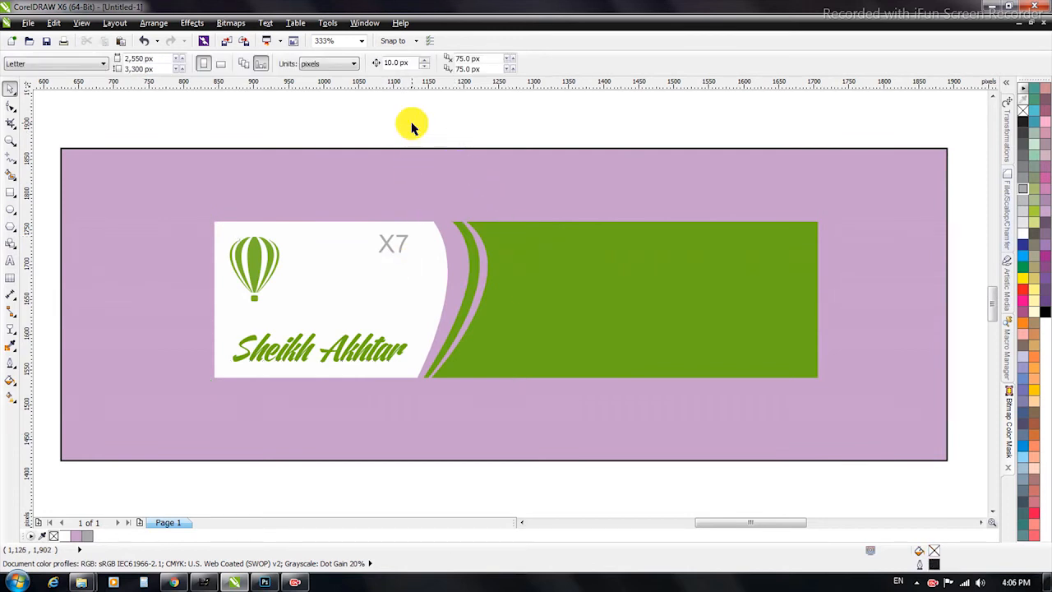
click(260, 250)
click(364, 110)
click(339, 248)
click(364, 117)
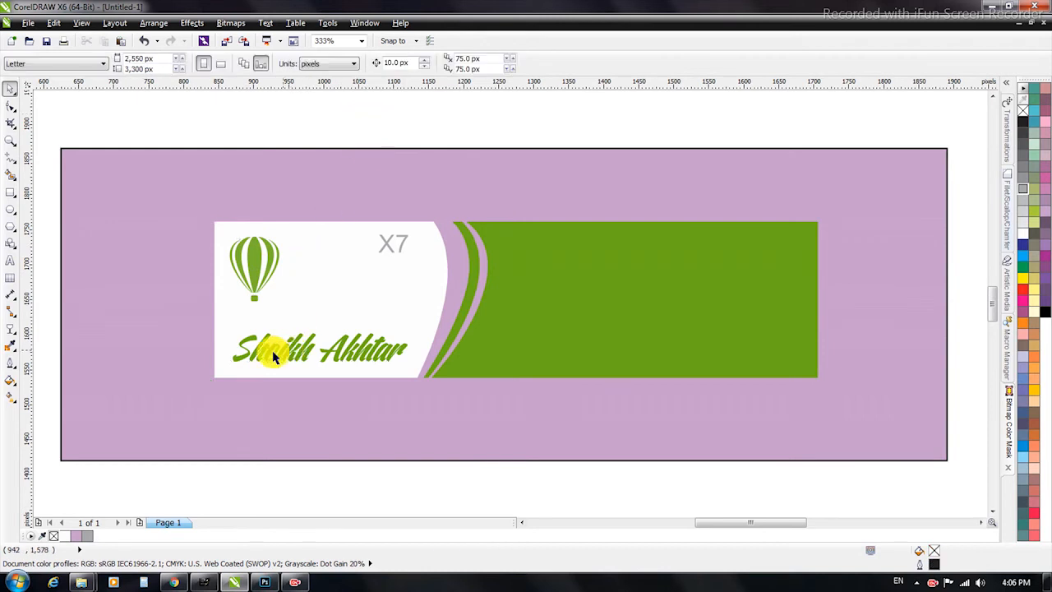
click(320, 351)
click(345, 127)
click(302, 307)
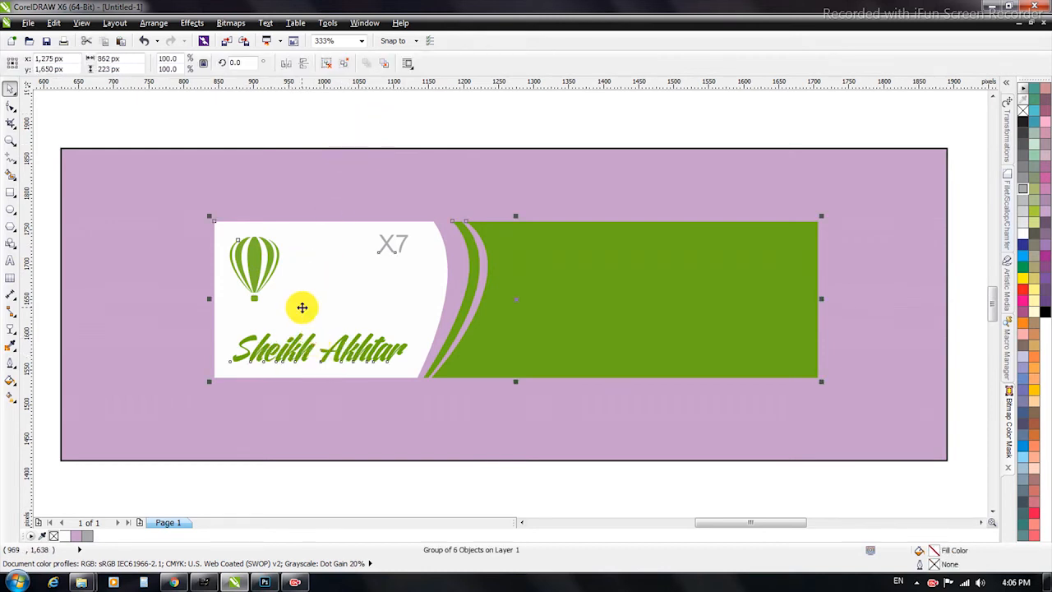
- Add a down-right drop shadow to the banner with lowered opacity and feathering 6
click(320, 123)
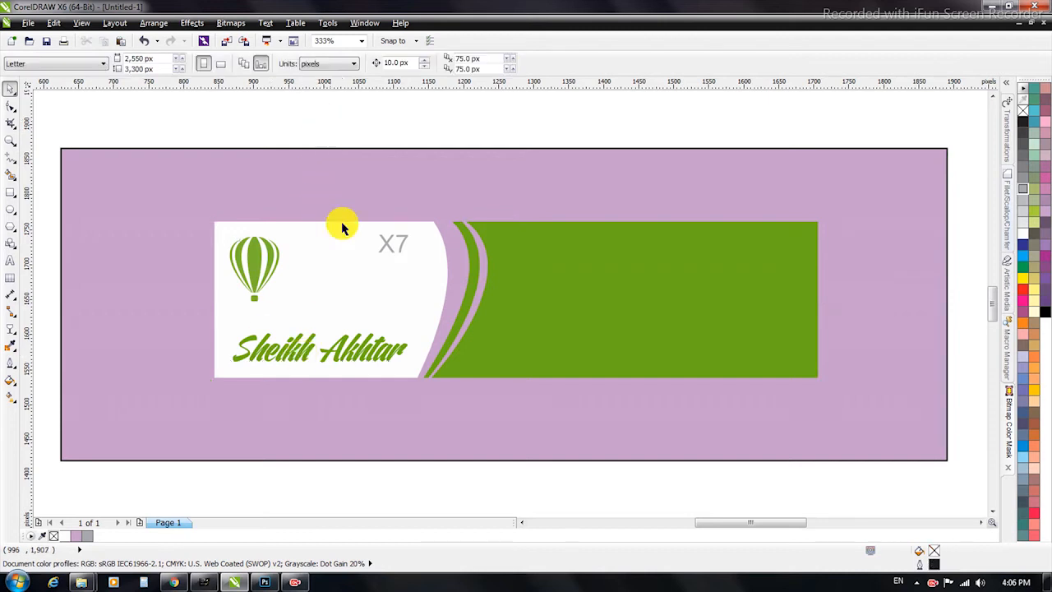
click(11, 328)
click(56, 369)
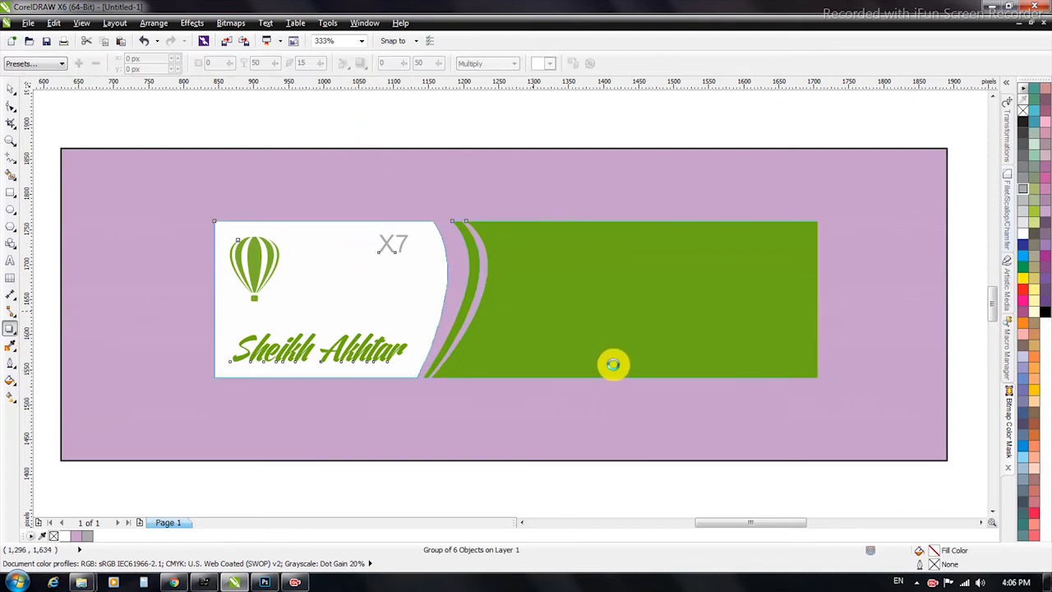
mouse_move(629, 377)
mouse_down()
mouse_move(635, 393)
mouse_move(630, 383)
mouse_up()
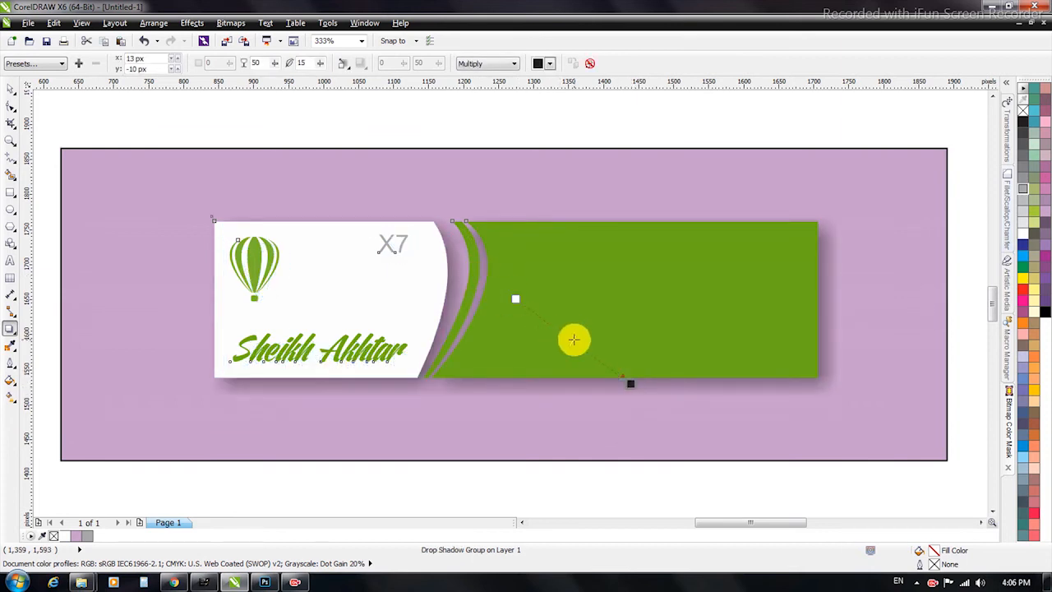
drag(574, 339, 540, 316)
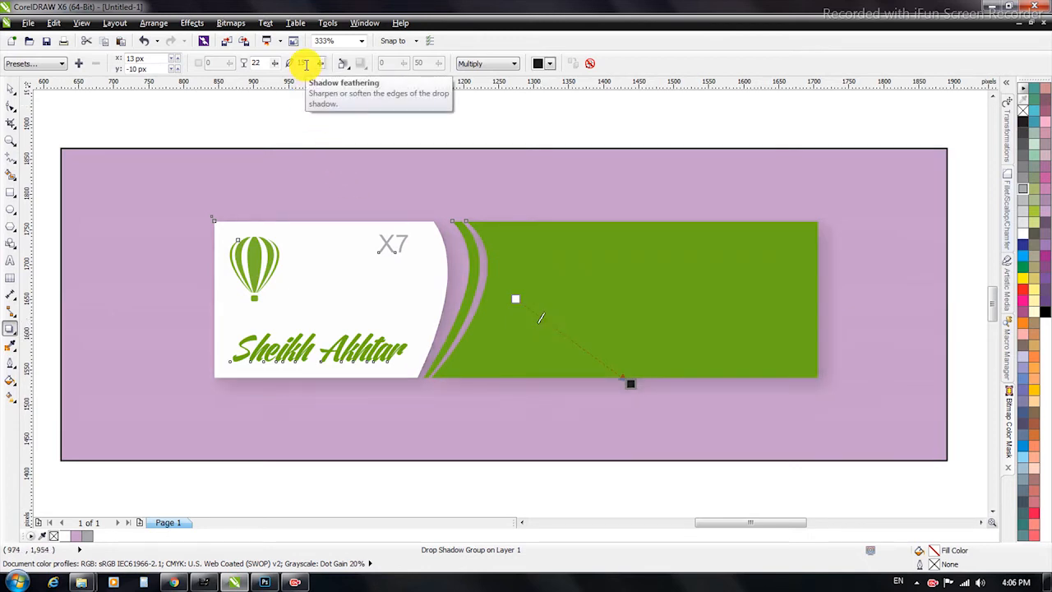
click(304, 64)
text(6)
key(Return)
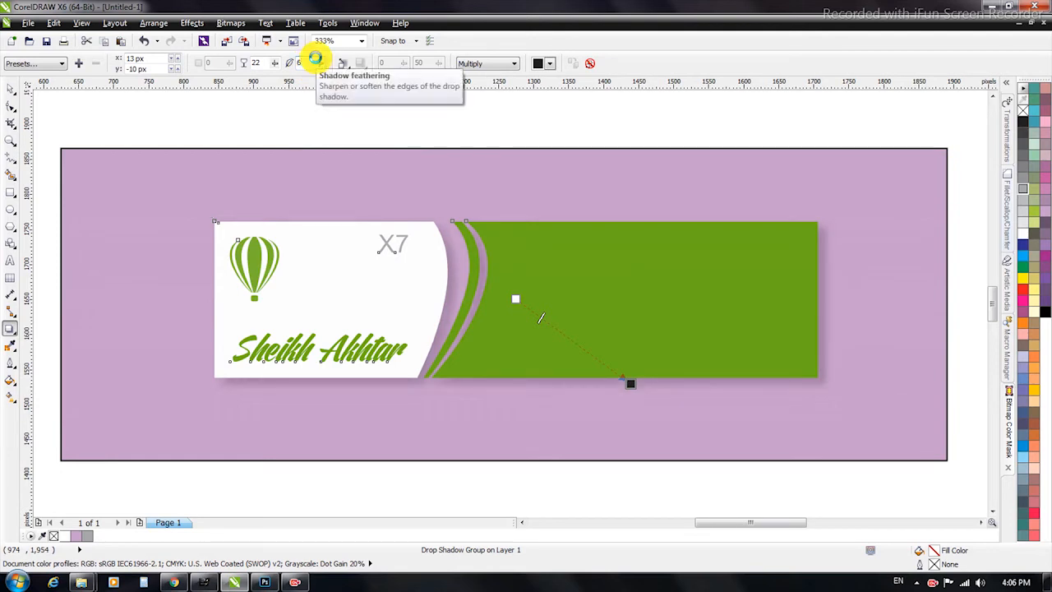
- Group the banner together with its drop shadow
click(10, 92)
drag(182, 106, 873, 436)
key(ctrl+g)
click(375, 120)
click(362, 287)
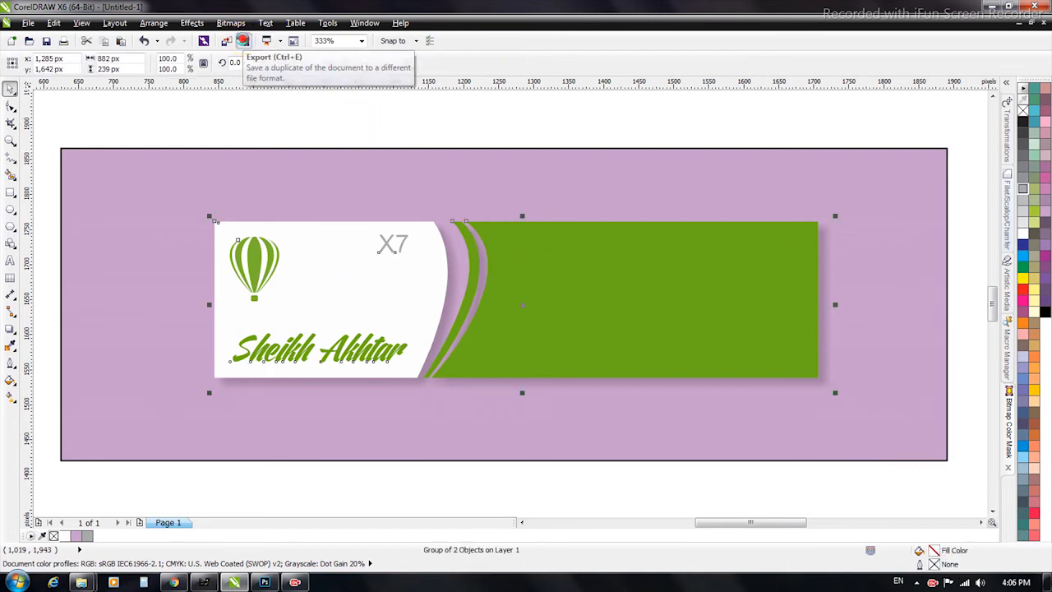
- Export the banner to the Desktop as an 862 px wide RGB (24-bit) TIFF bitmap
click(242, 41)
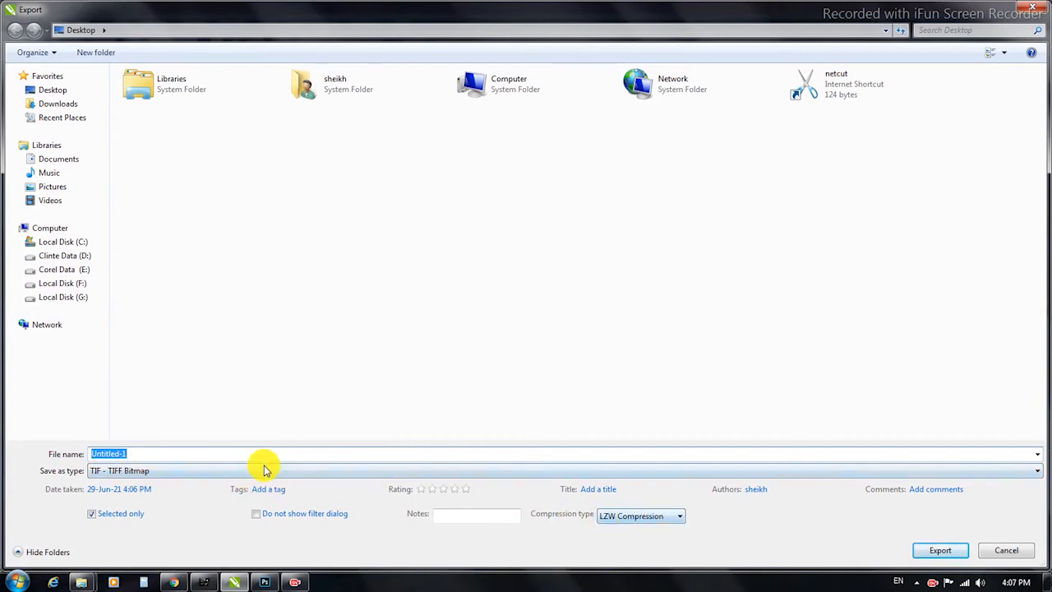
key(Return)
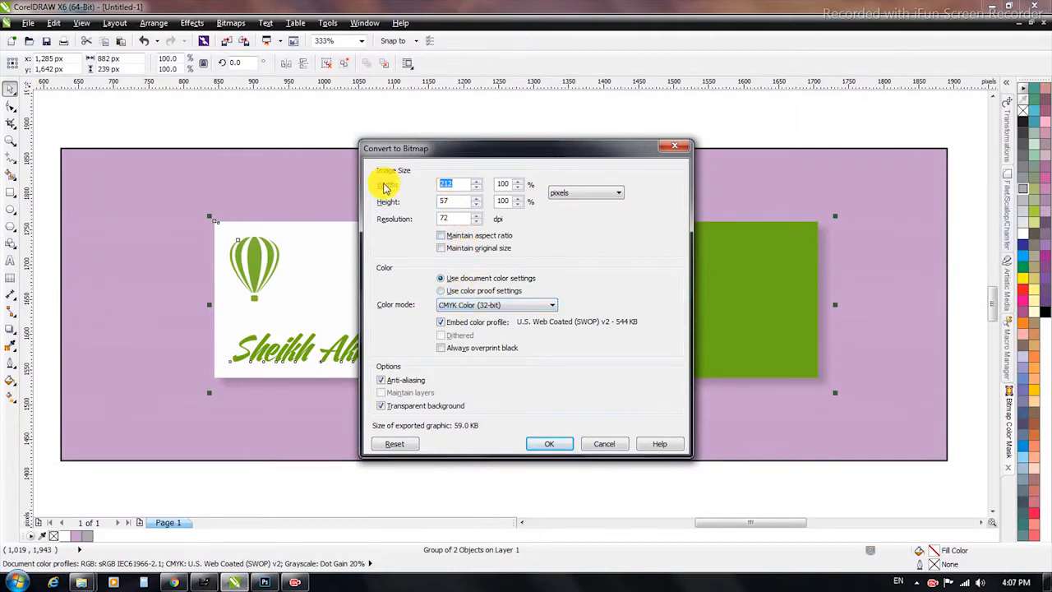
text(862)
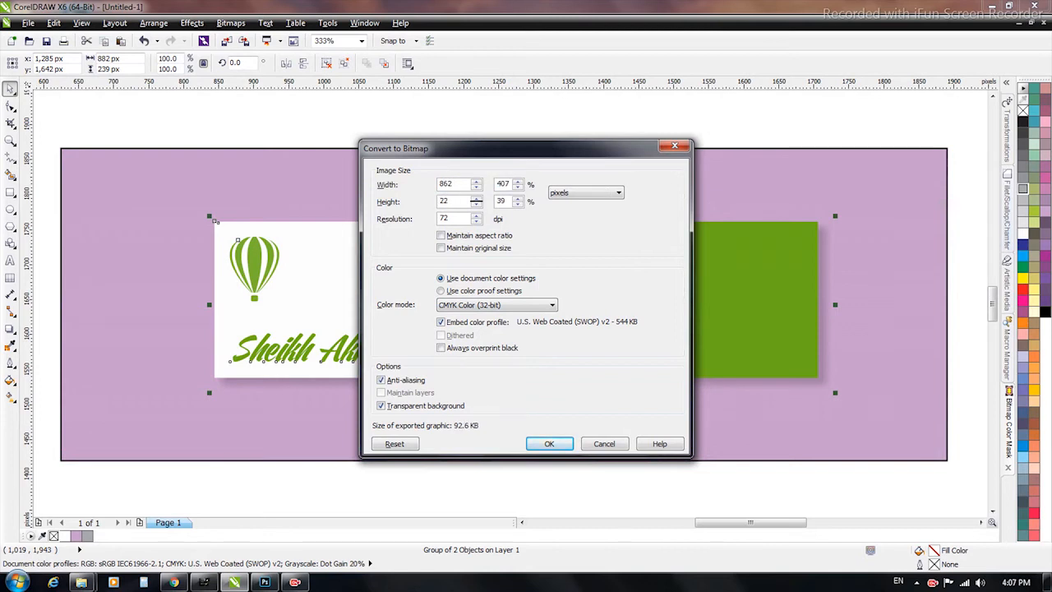
click(469, 305)
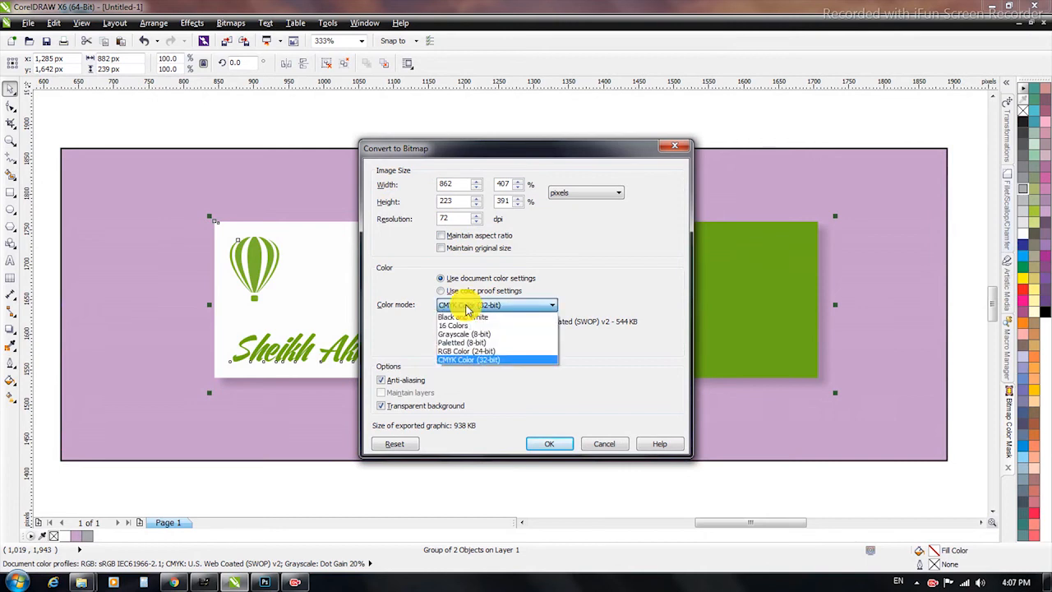
click(467, 353)
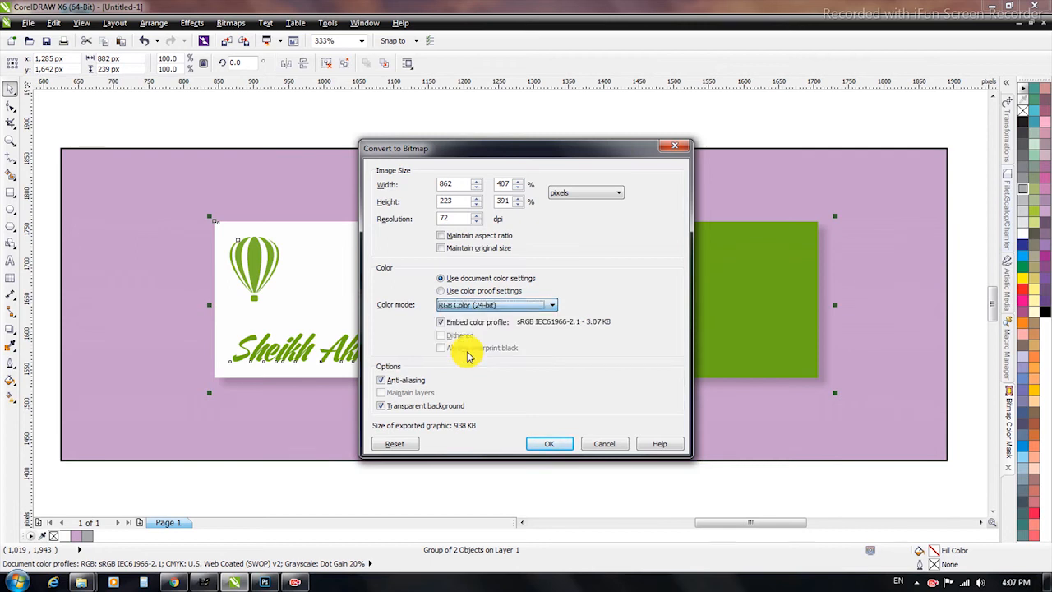
click(543, 444)
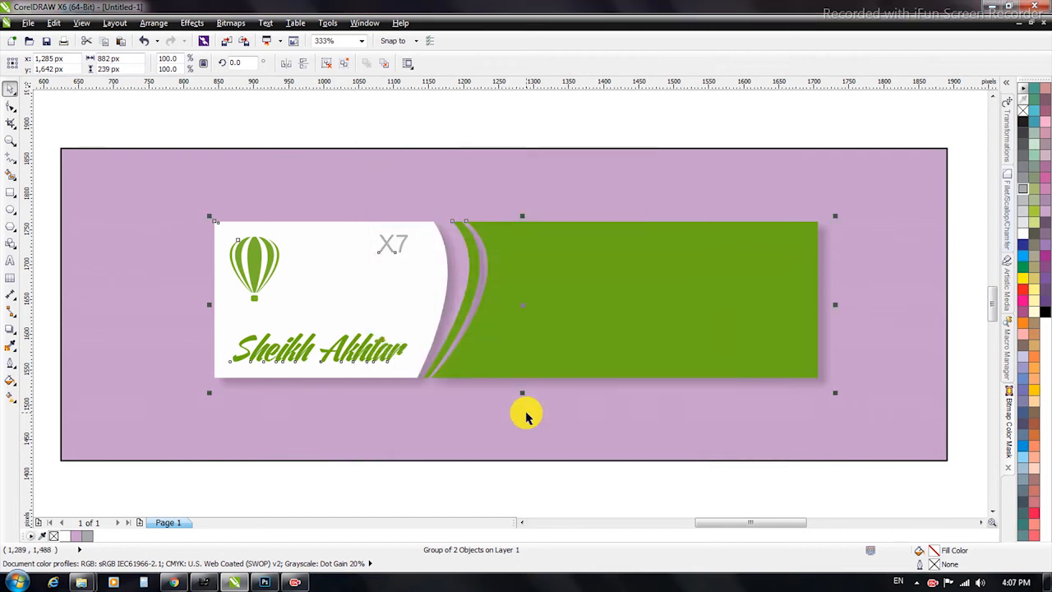
- Minimize CorelDRAW and browse from Computer into C:\Program Files\Corel
click(991, 6)
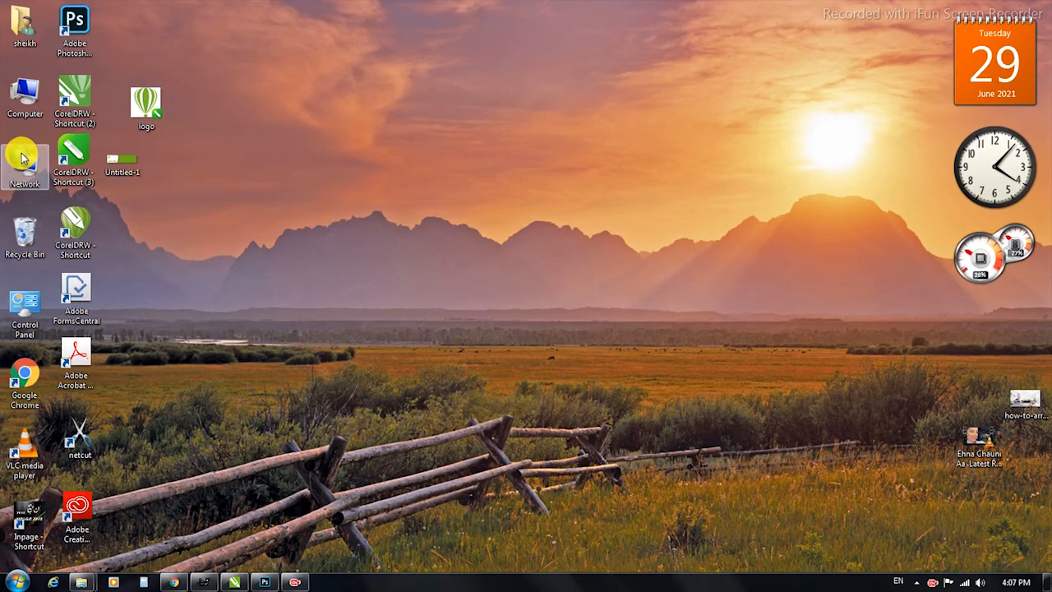
double_click(20, 98)
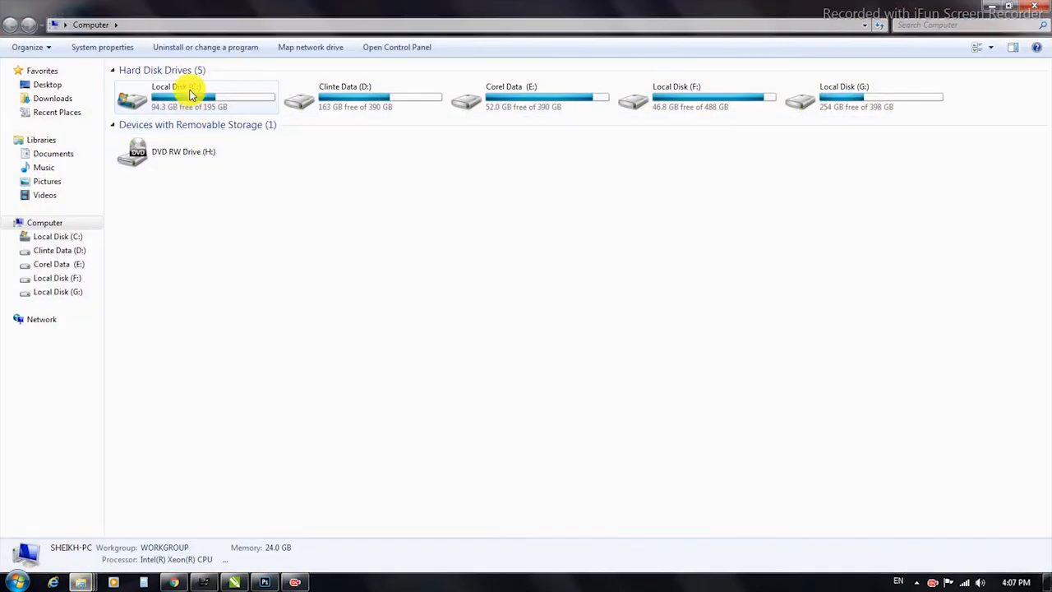
click(192, 103)
double_click(191, 99)
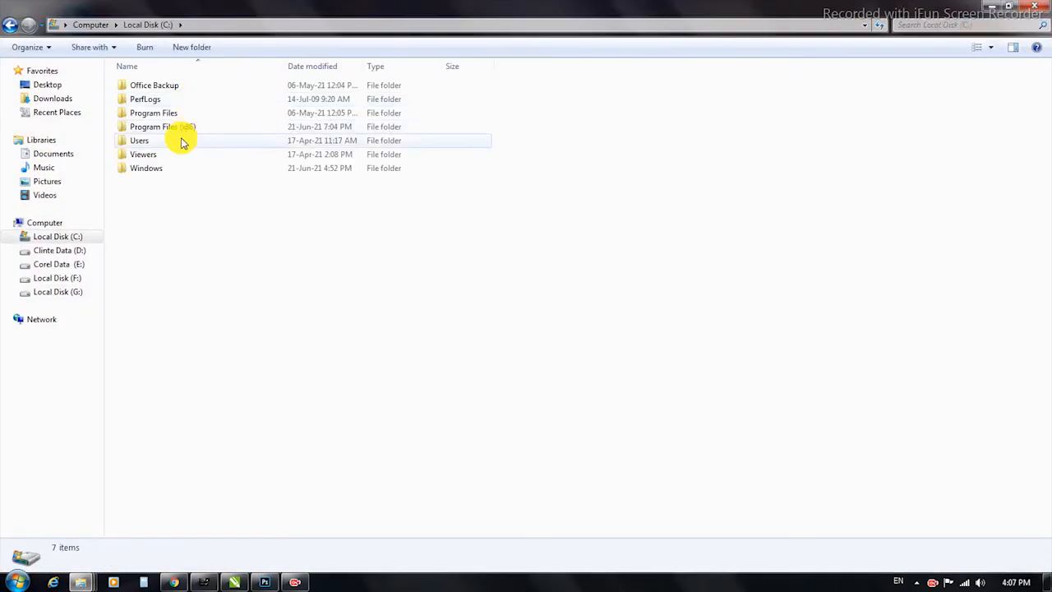
double_click(164, 110)
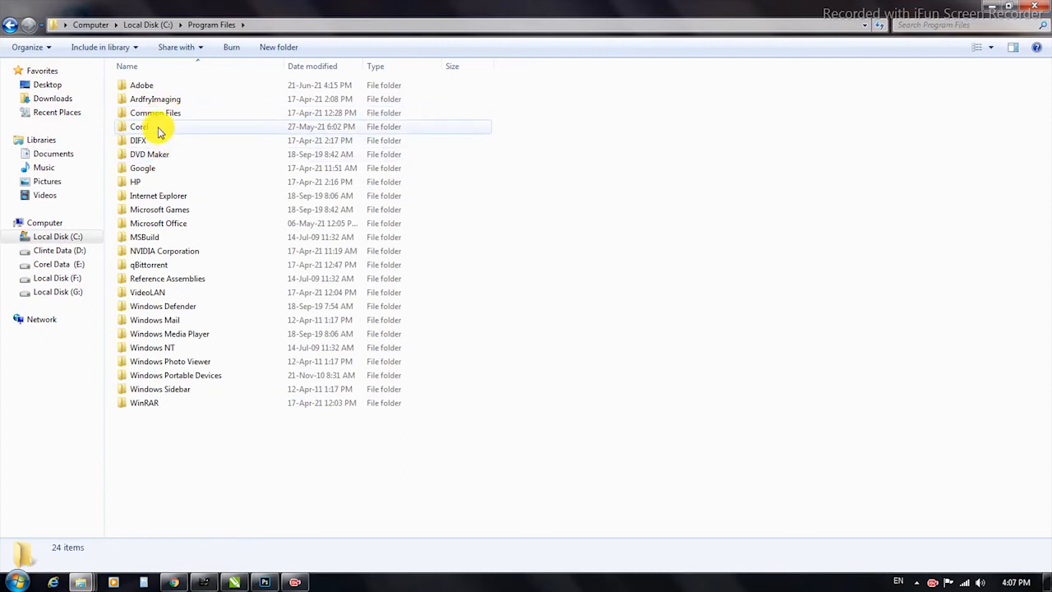
double_click(158, 128)
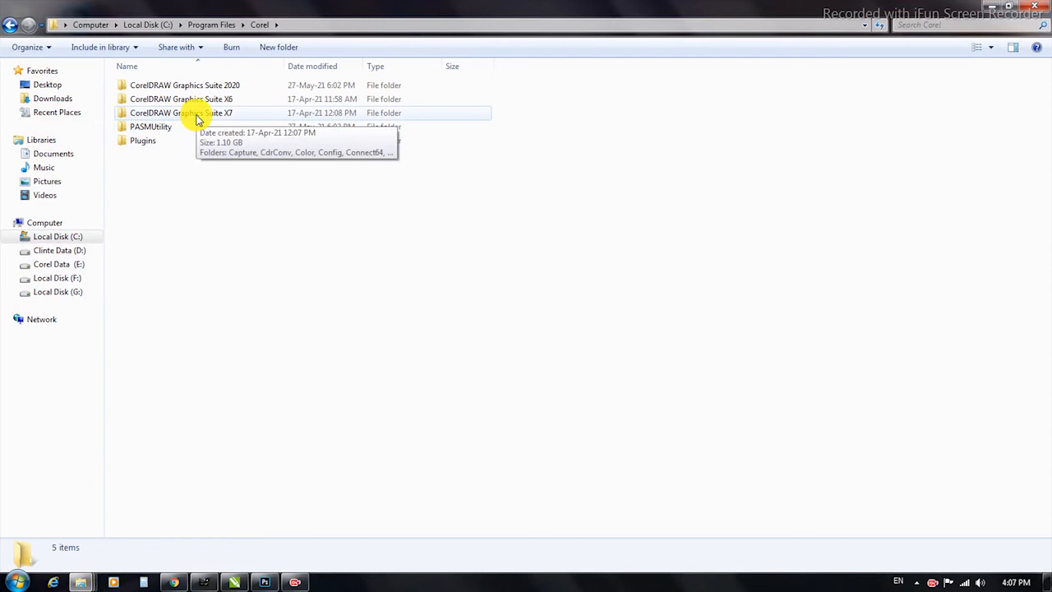
- Go through CorelDRAW Graphics Suite X7\Languages\EN\Draw into Skin and select APP_Fireball
double_click(197, 117)
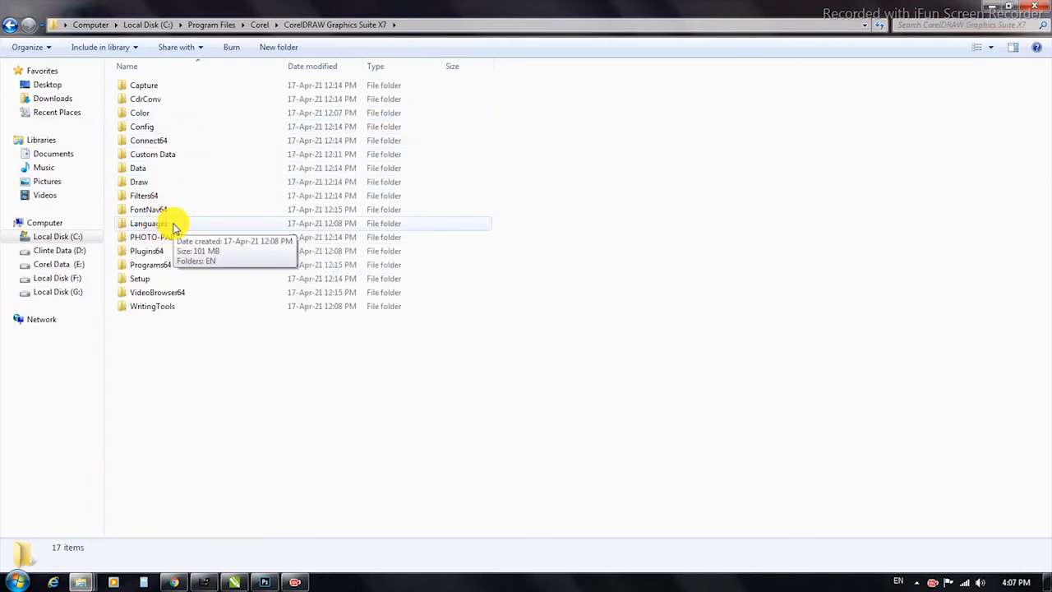
double_click(173, 226)
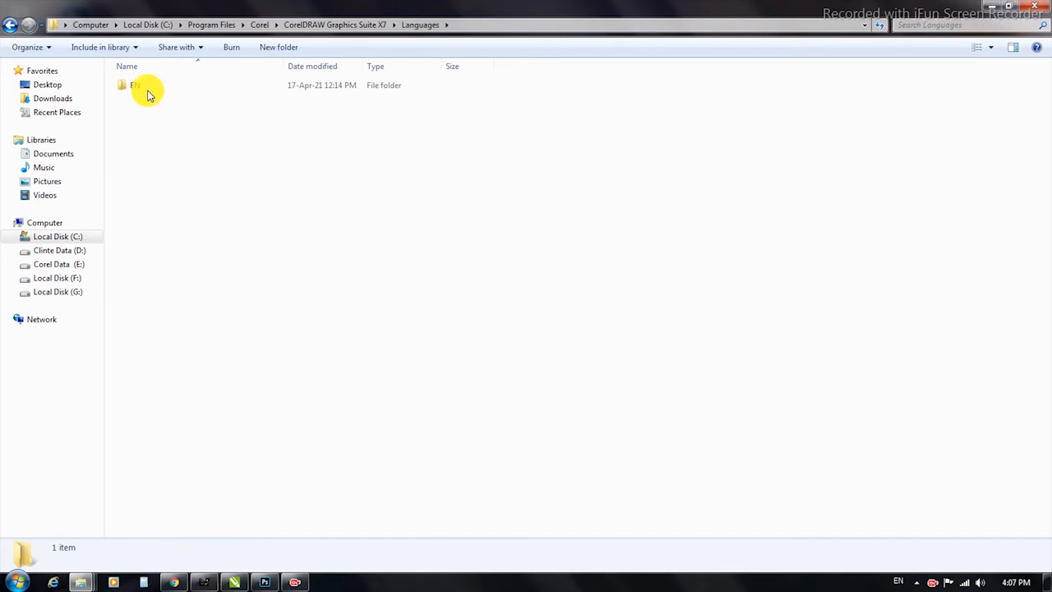
double_click(144, 87)
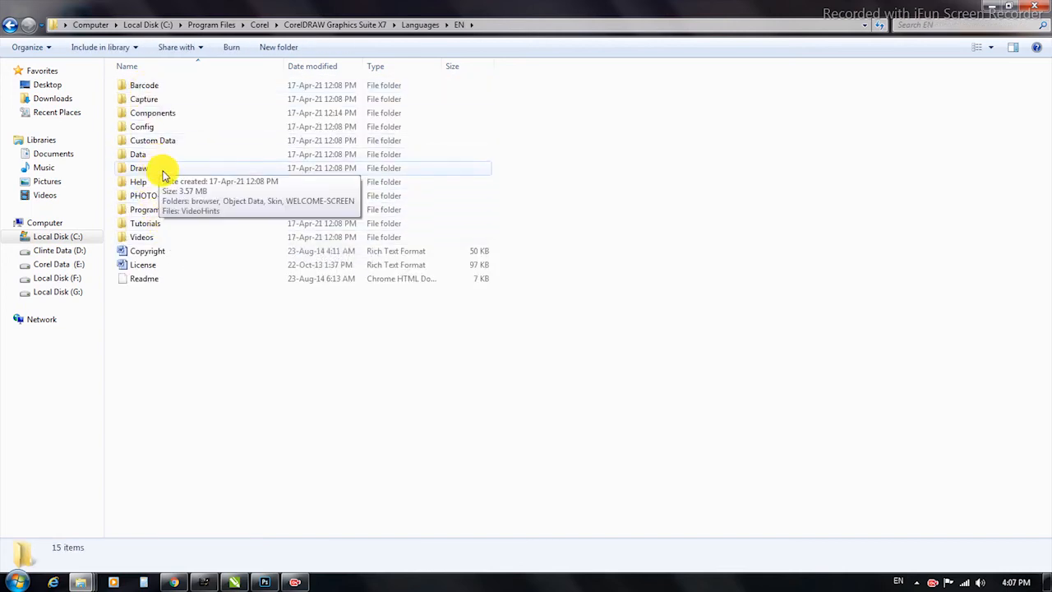
double_click(157, 169)
click(143, 115)
double_click(142, 115)
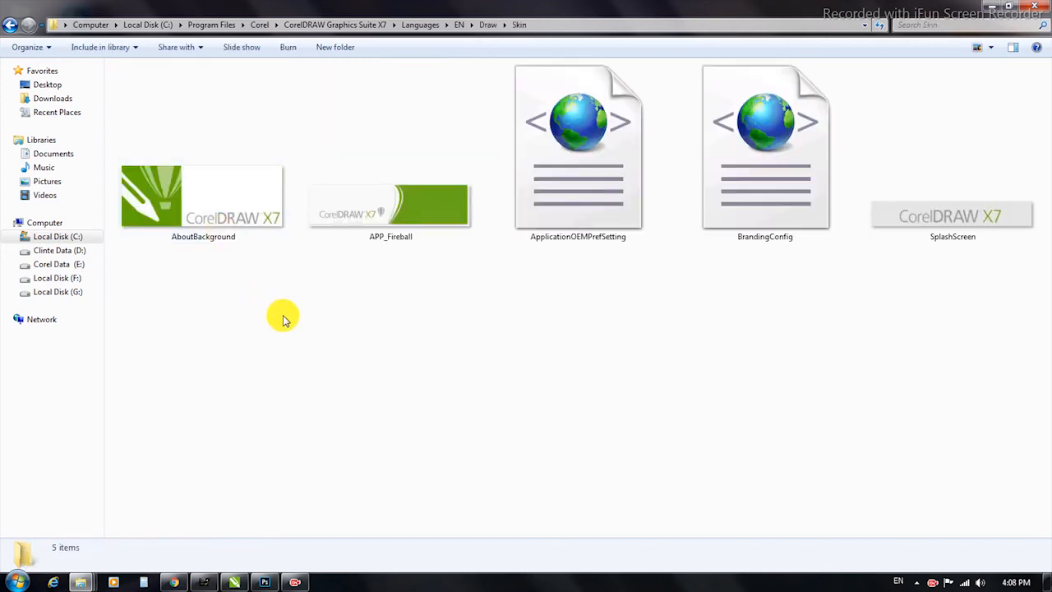
click(336, 215)
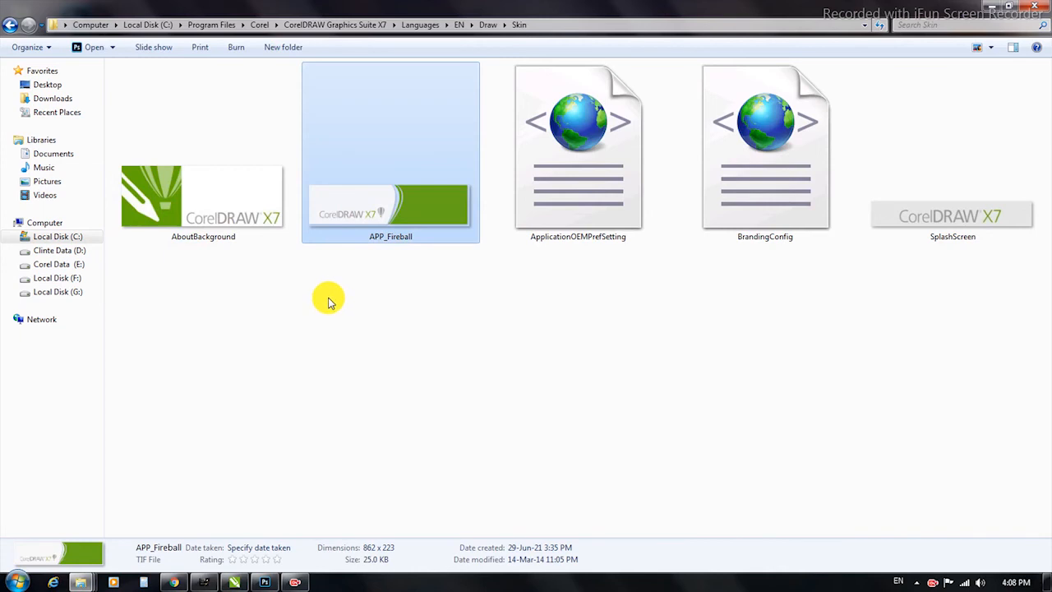
- Paste a backup copy of APP_Fireball onto the desktop
right_click(340, 214)
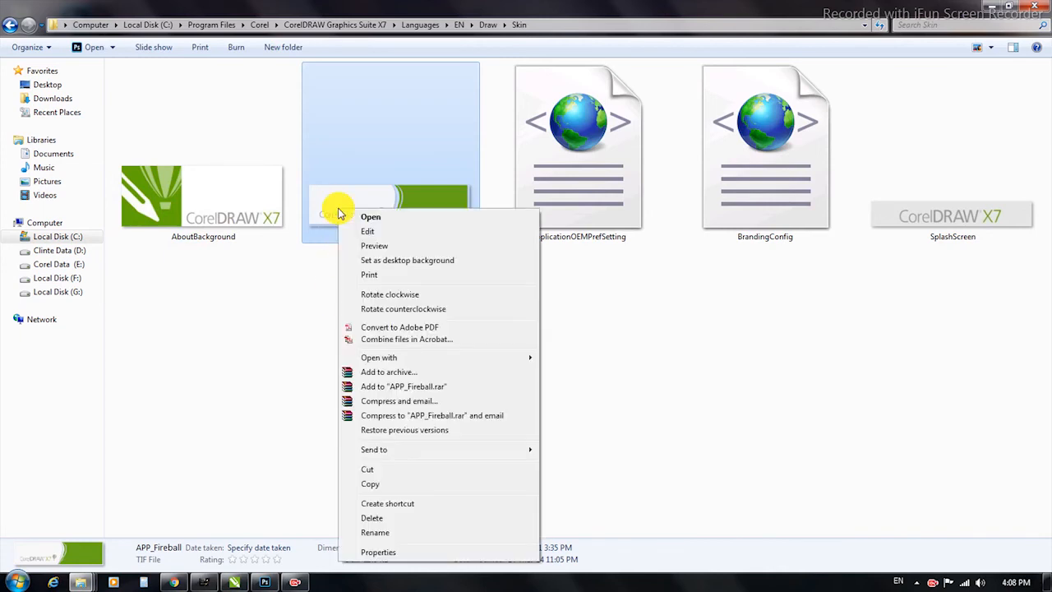
click(369, 486)
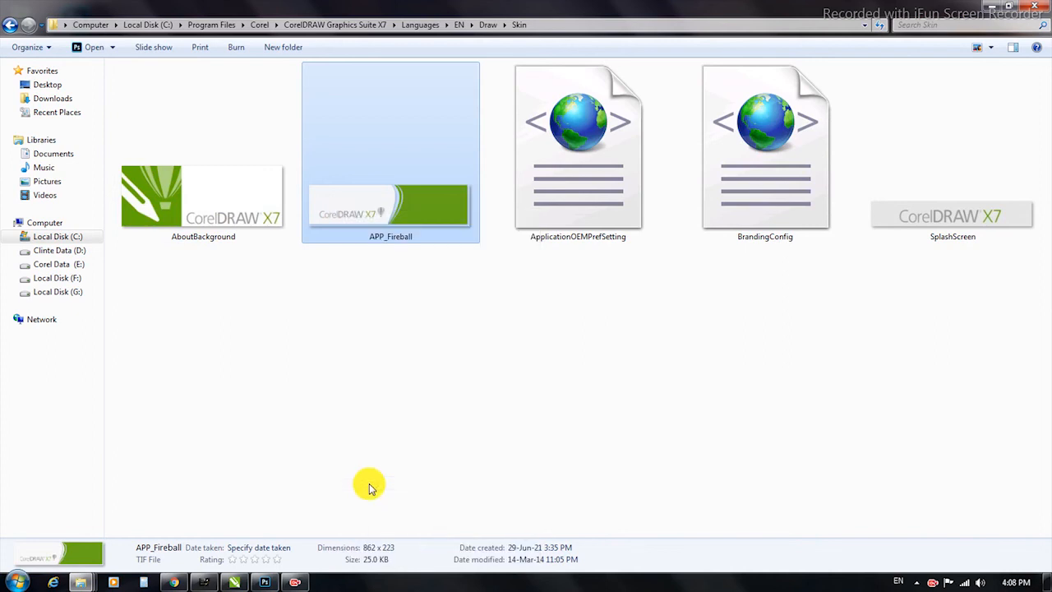
click(987, 6)
right_click(361, 261)
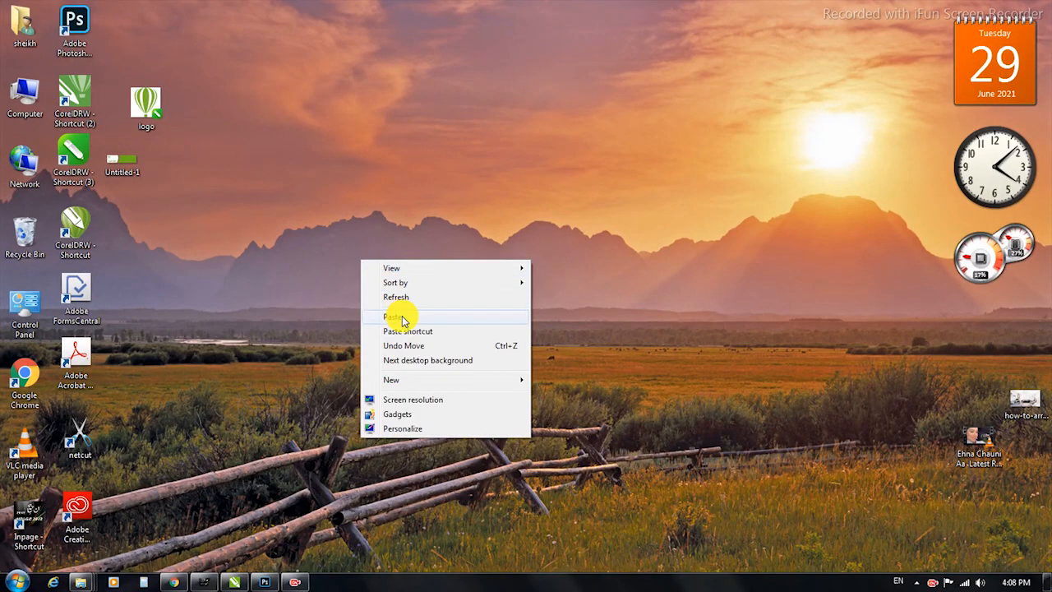
click(397, 317)
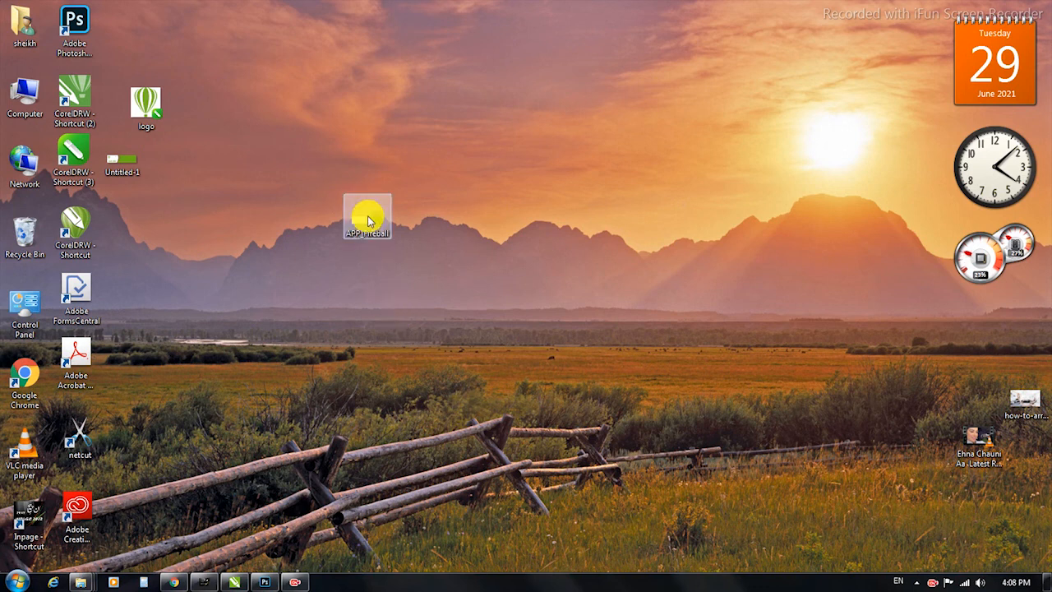
drag(362, 226, 308, 196)
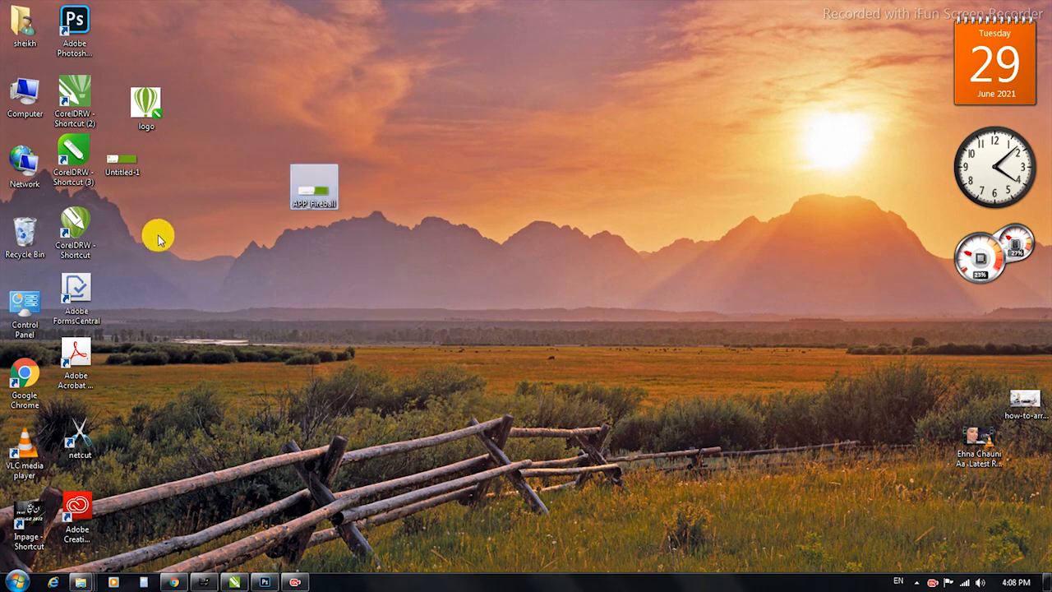
- Copy the Untitled-1 banner file and return to the Skin folder window
click(119, 168)
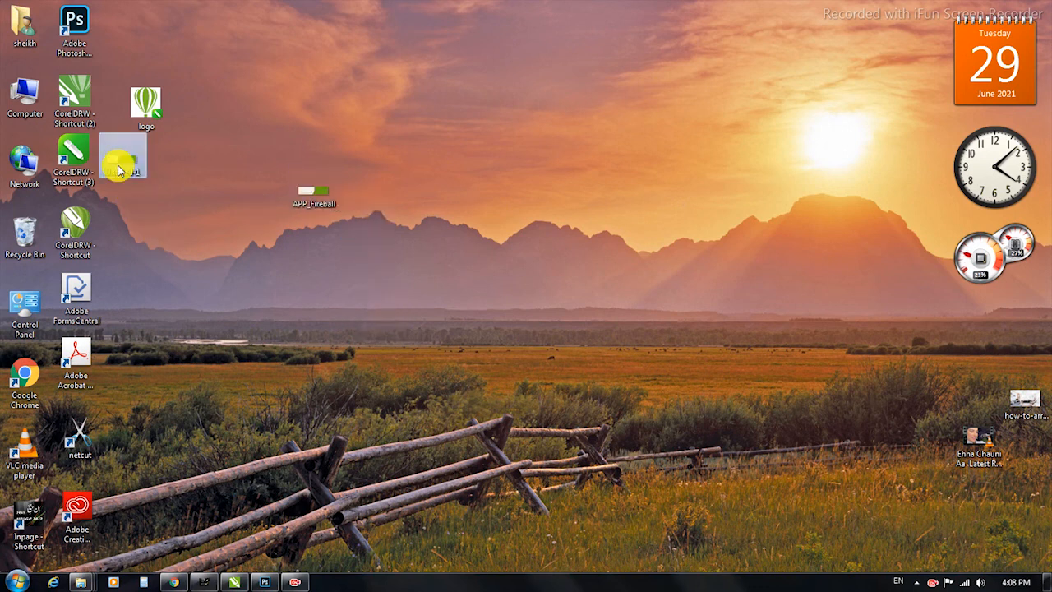
right_click(119, 169)
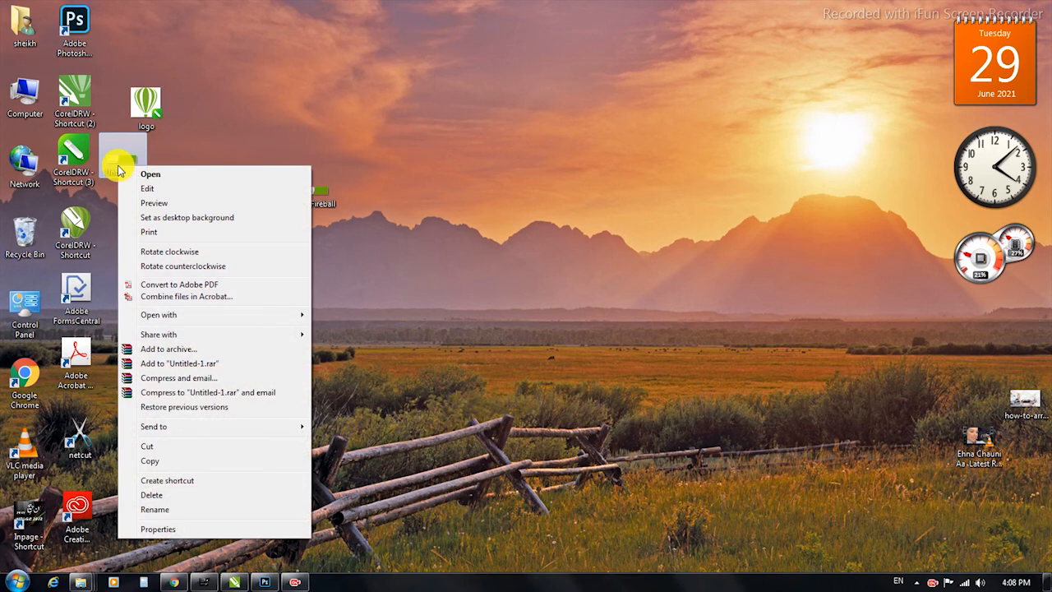
click(167, 466)
mouse_move(82, 580)
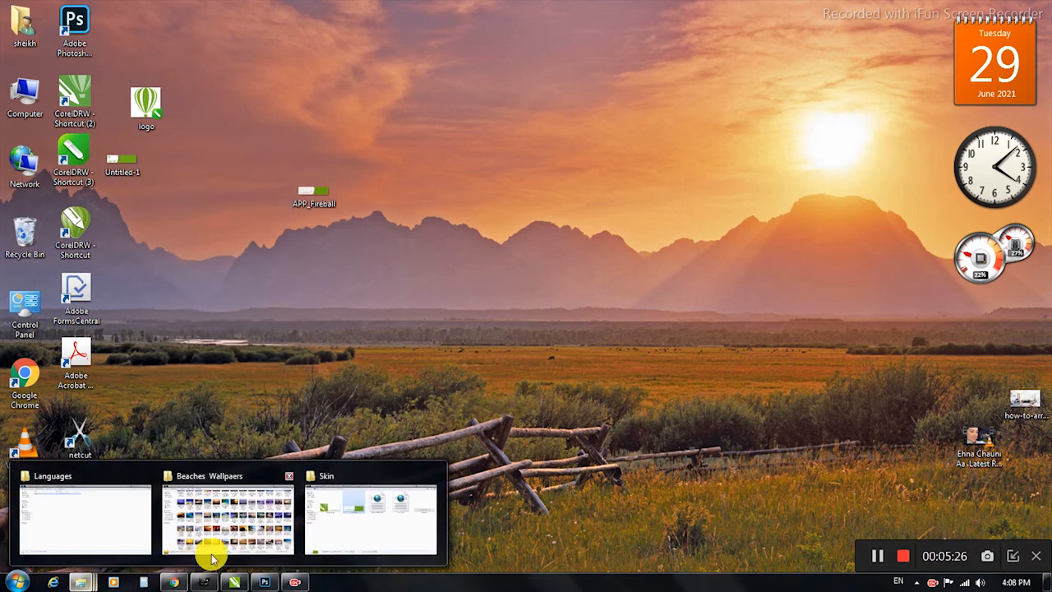
click(359, 519)
click(369, 345)
- Paste Untitled-1 into the Skin folder and send the original APP_Fireball to the Recycle Bin
right_click(374, 294)
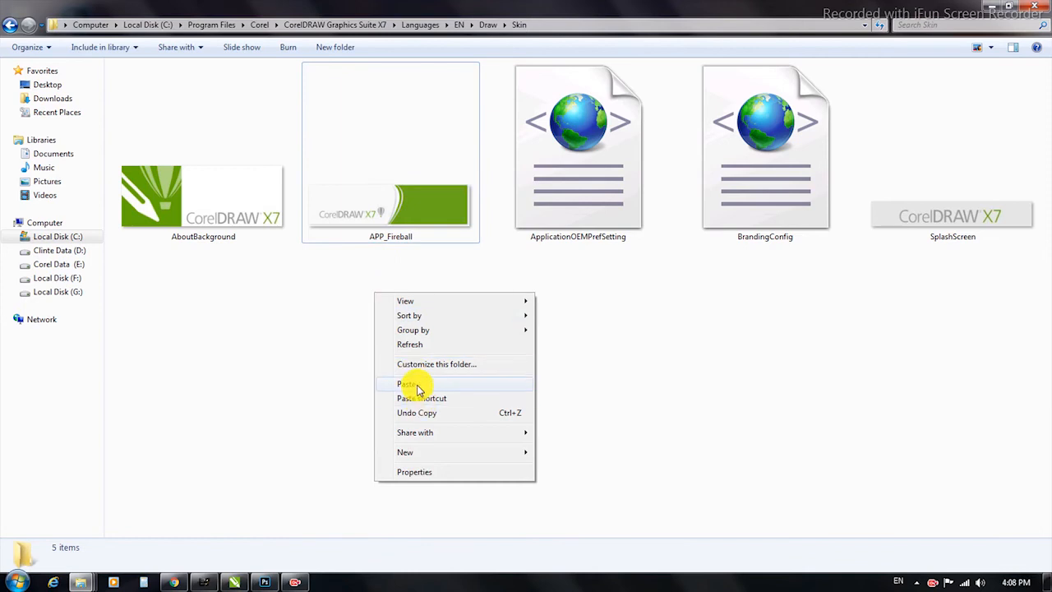
click(408, 384)
click(401, 407)
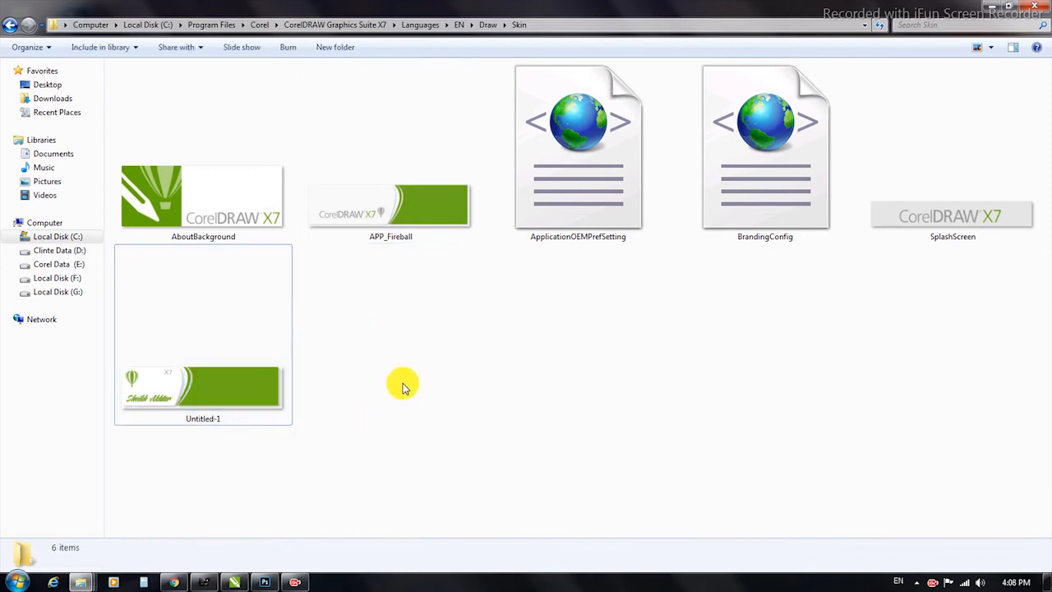
click(380, 226)
key(Delete)
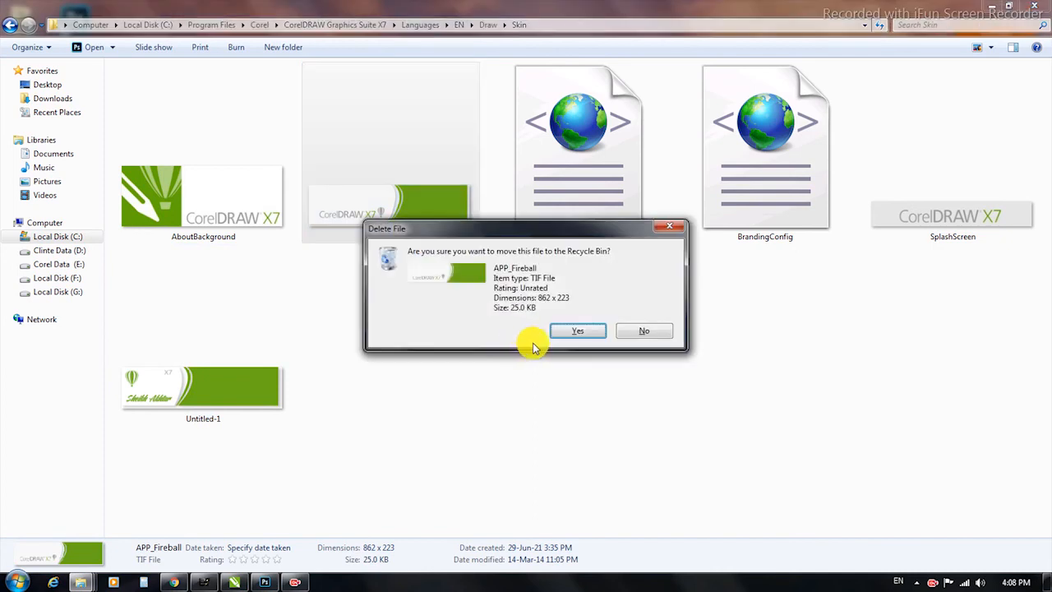
click(575, 331)
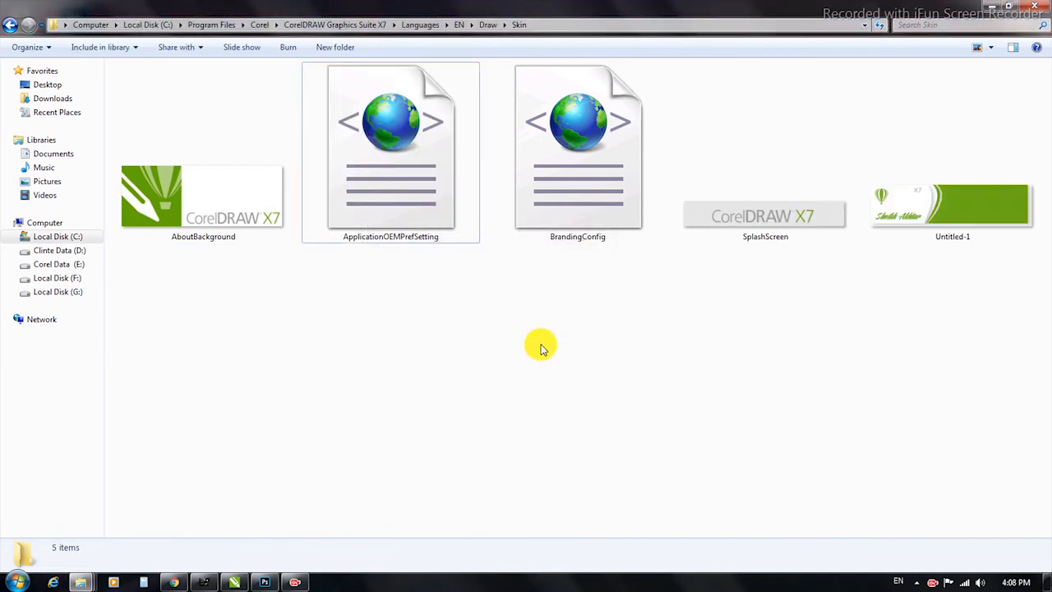
- Copy the name 'APP_Fireball' from the desktop backup, then select Untitled-1 in Skin
click(984, 6)
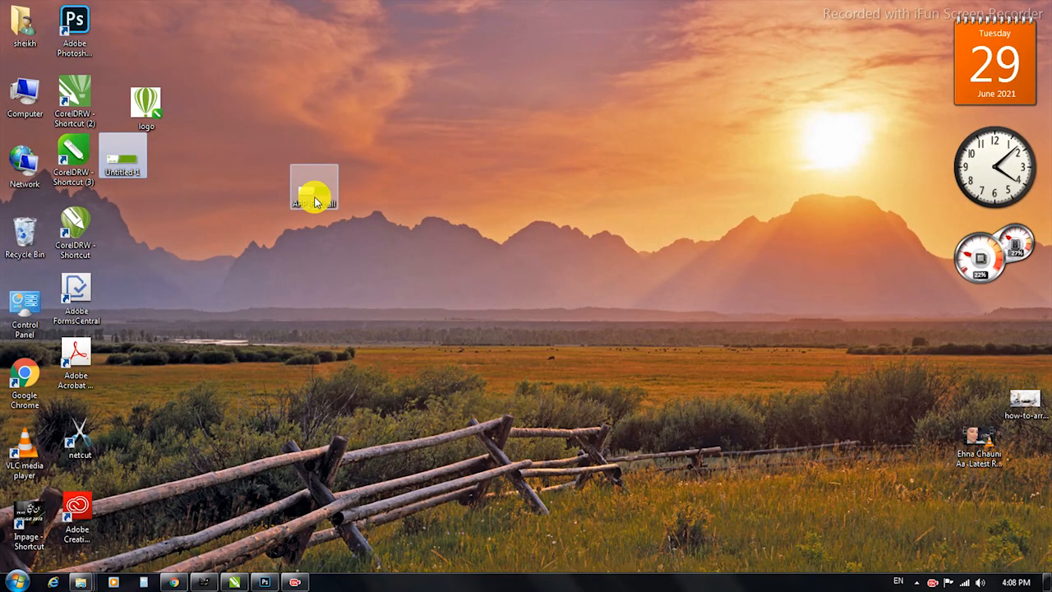
click(318, 205)
click(320, 206)
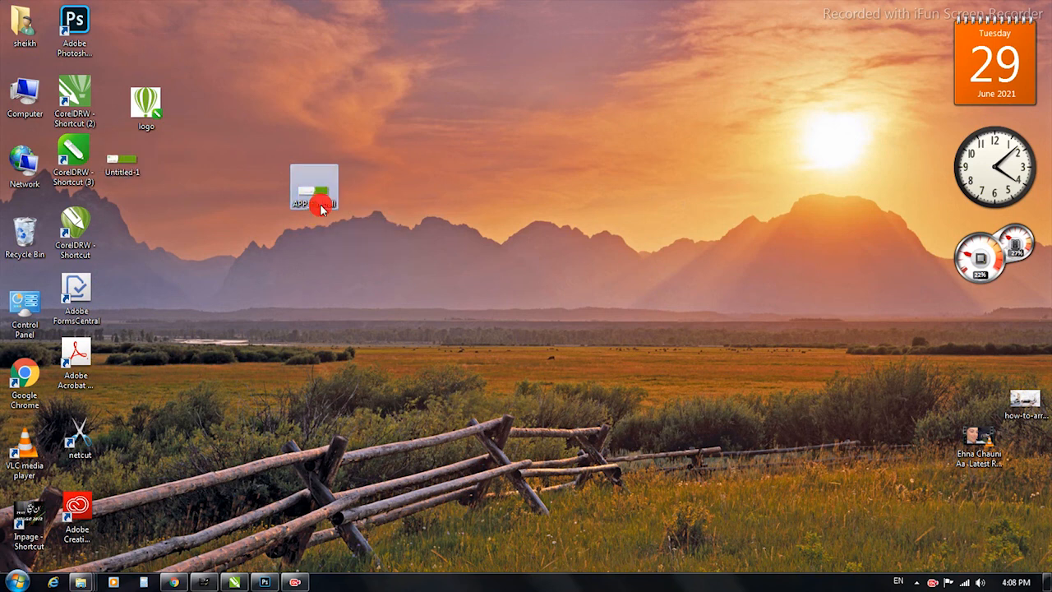
right_click(321, 205)
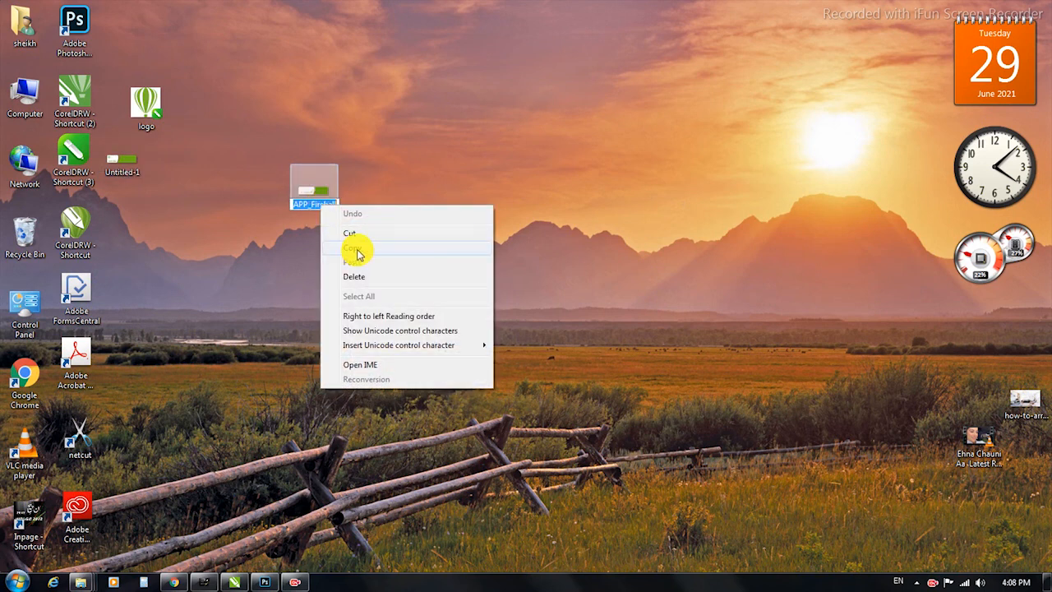
click(349, 248)
click(86, 578)
click(329, 541)
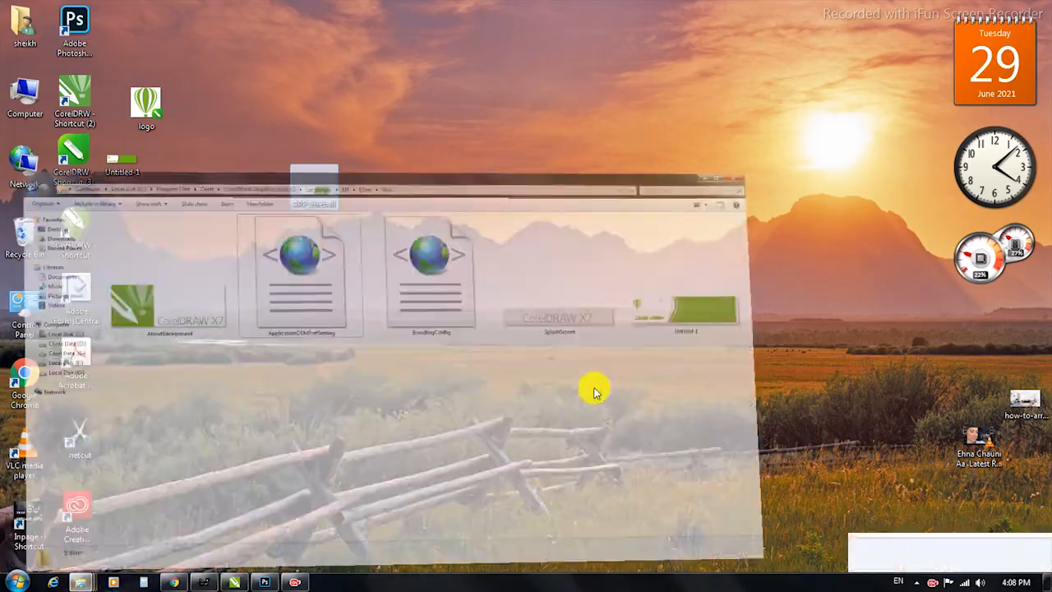
click(963, 215)
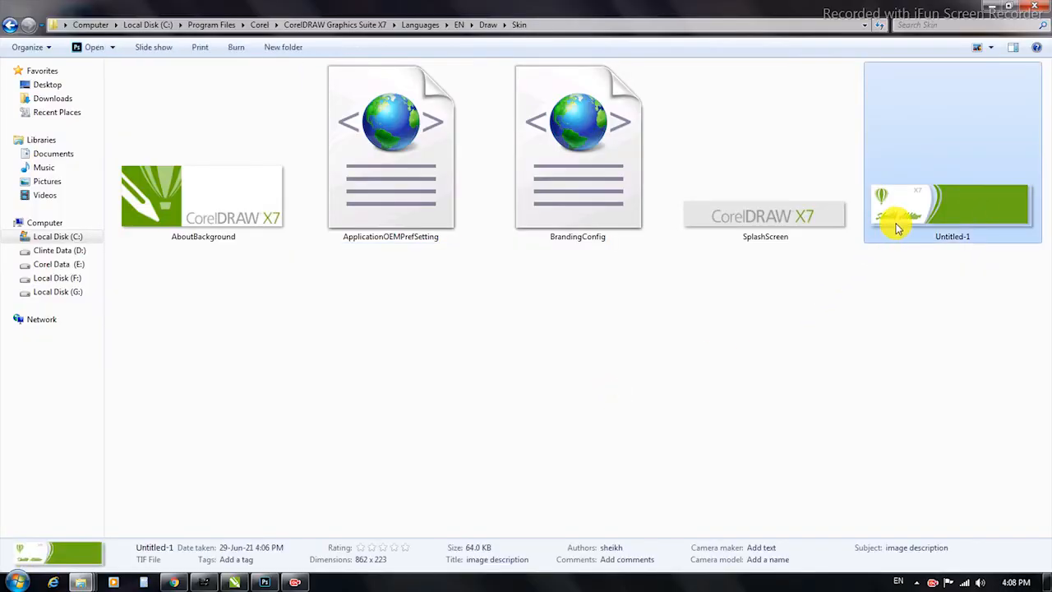
- Rename Untitled-1 in the Skin folder to APP_Fireball
right_click(938, 227)
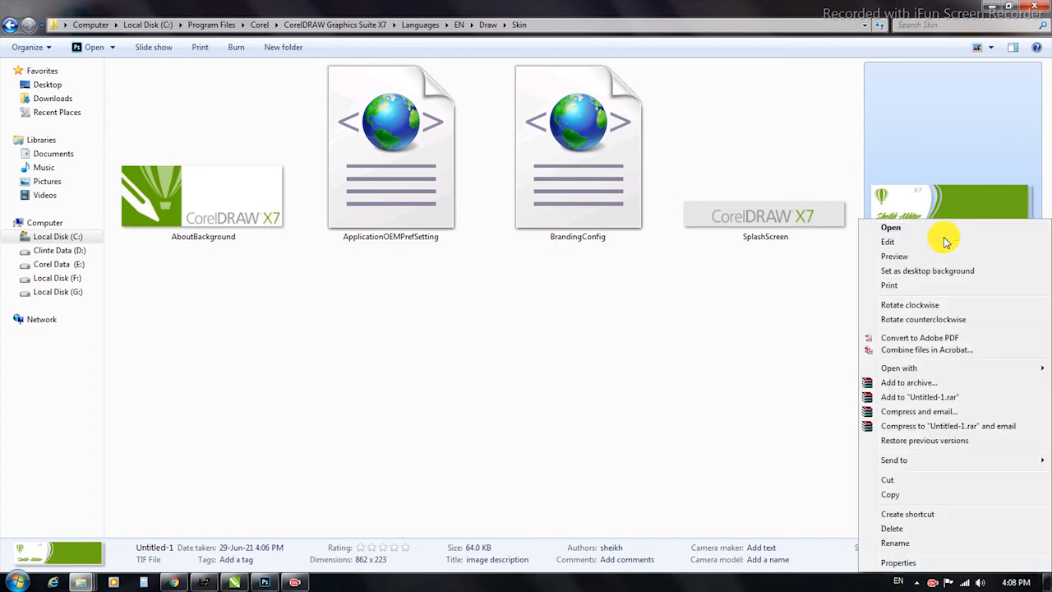
click(894, 544)
right_click(952, 235)
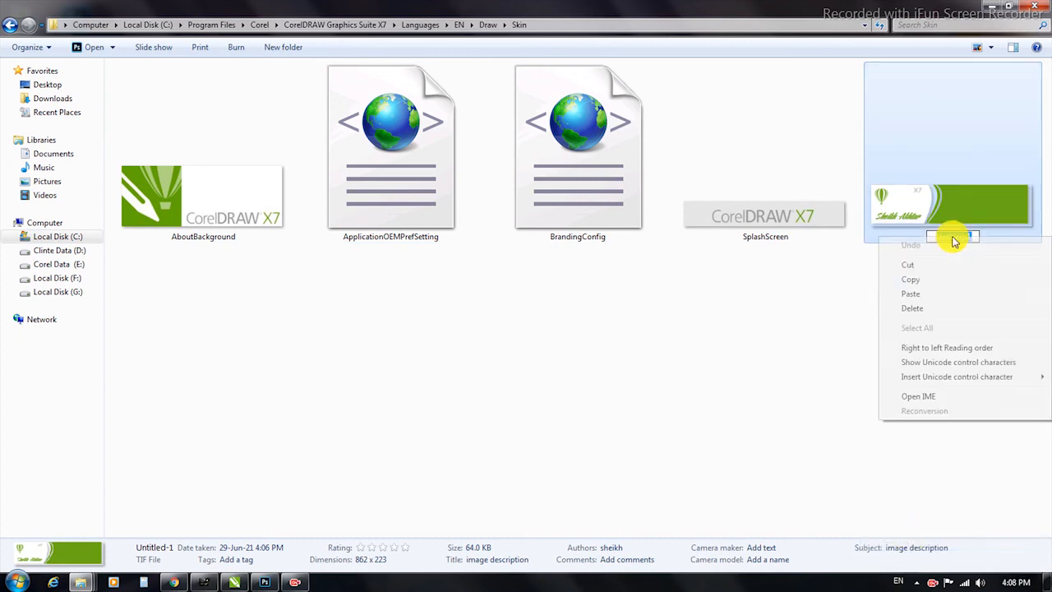
click(910, 293)
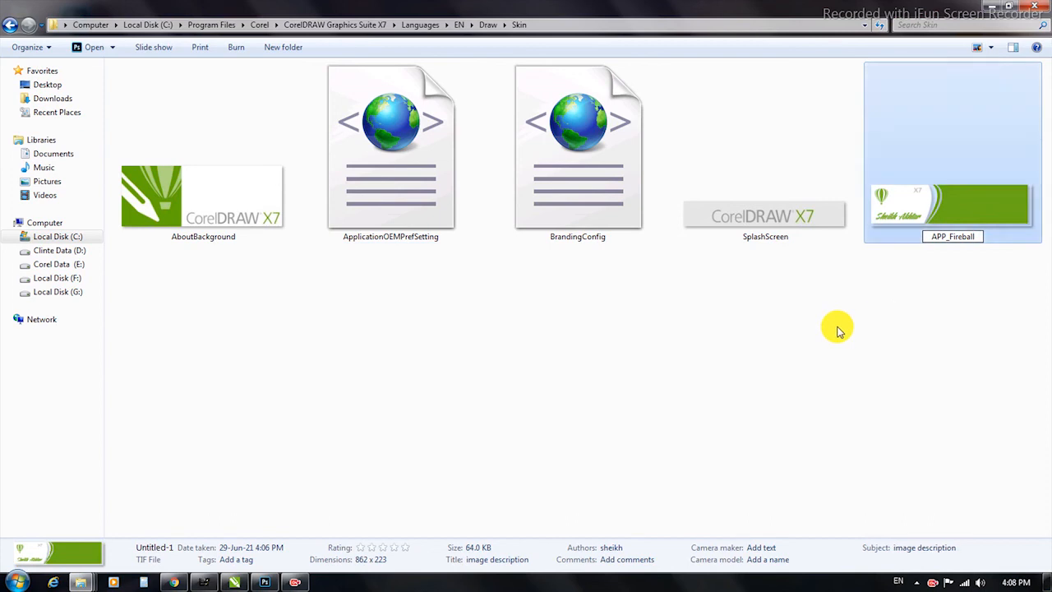
click(835, 329)
- Refresh the Skin folder listing to show the renamed APP_Fireball
right_click(570, 298)
click(608, 353)
right_click(422, 312)
click(458, 366)
right_click(383, 307)
click(419, 359)
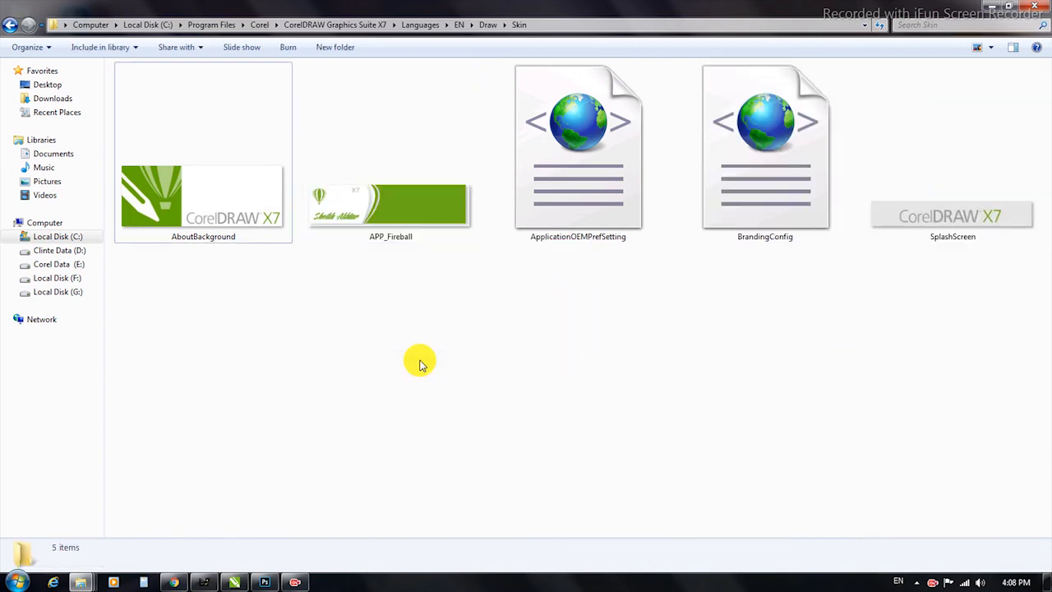
- Close Explorer, refresh the desktop, and launch CorelDRAW X7 to see the new splash banner
click(1042, 6)
right_click(413, 232)
click(445, 274)
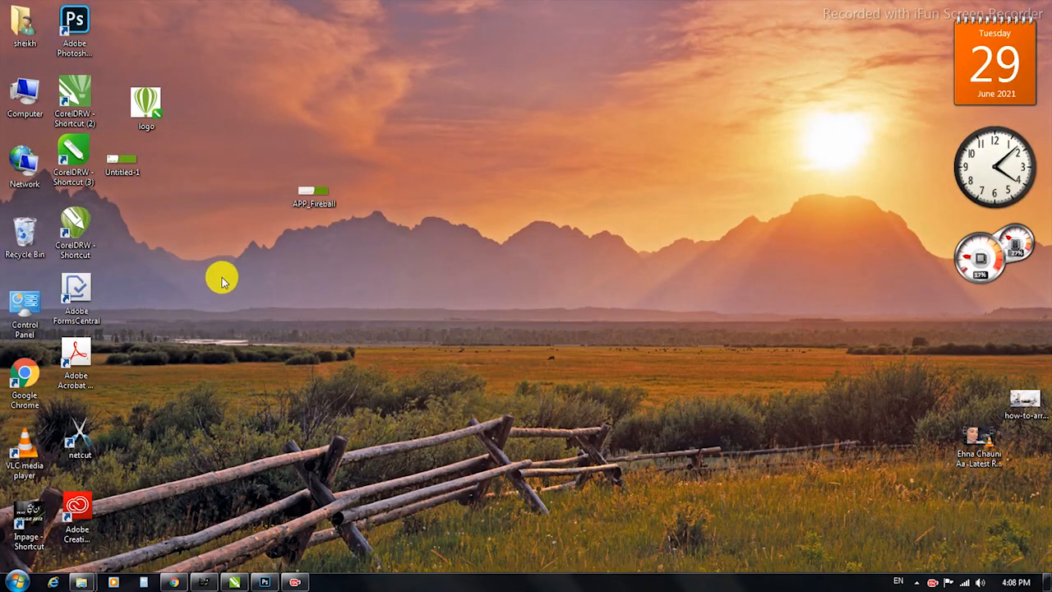
double_click(86, 94)
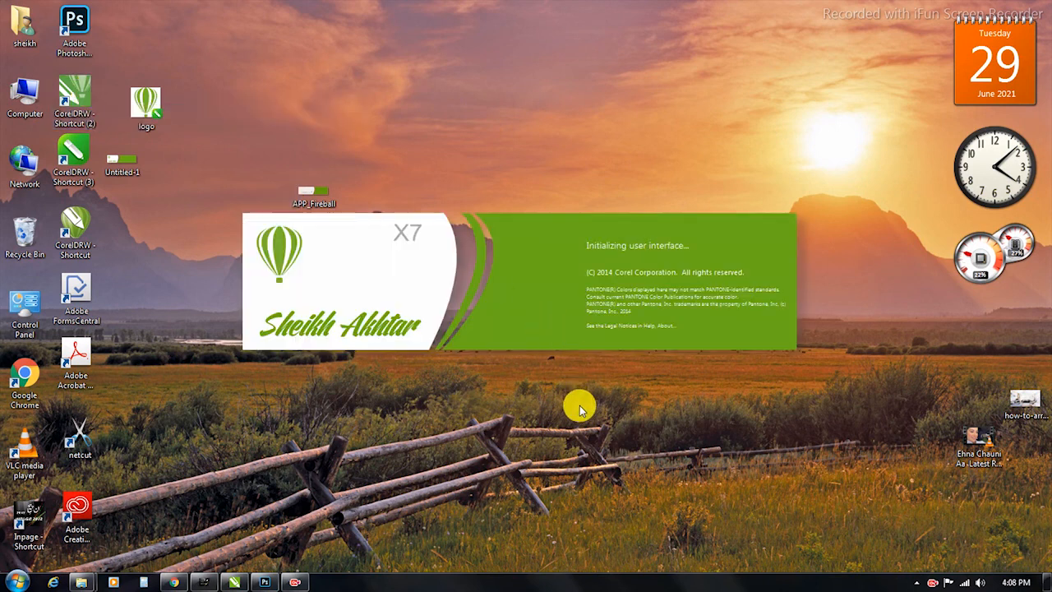